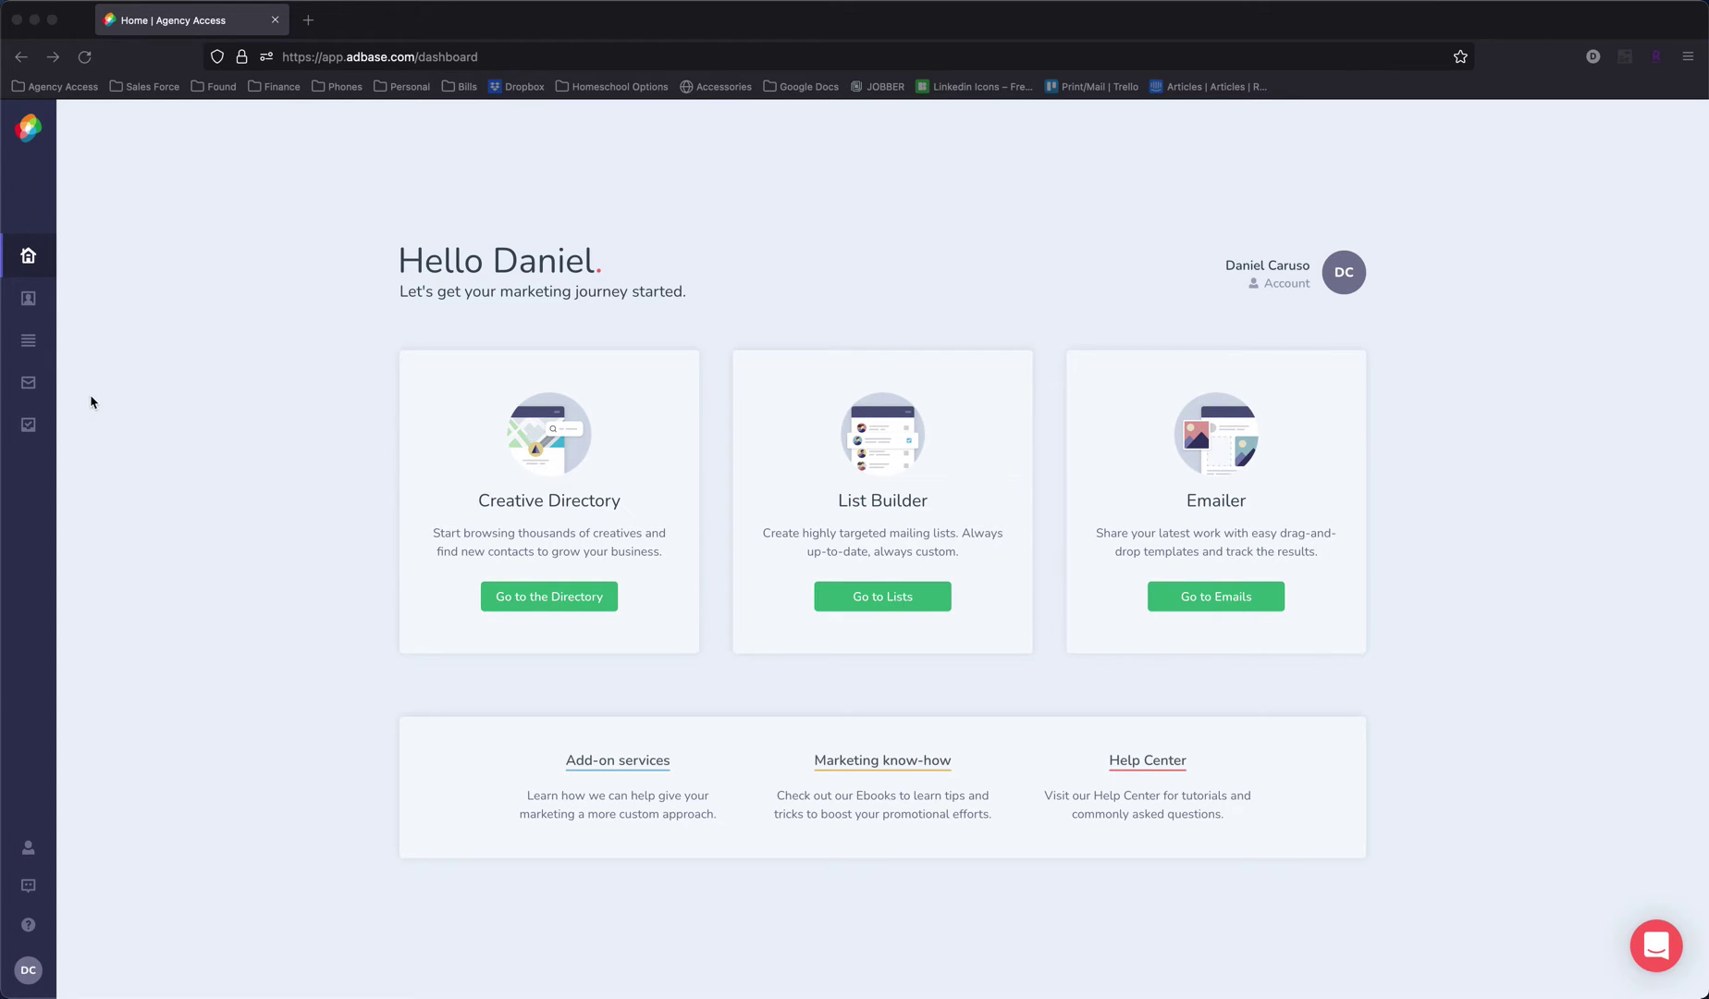
Open the Master Creative Contact List from the Email Promotions folder for editing and choose to review its directory changes.
click(29, 344)
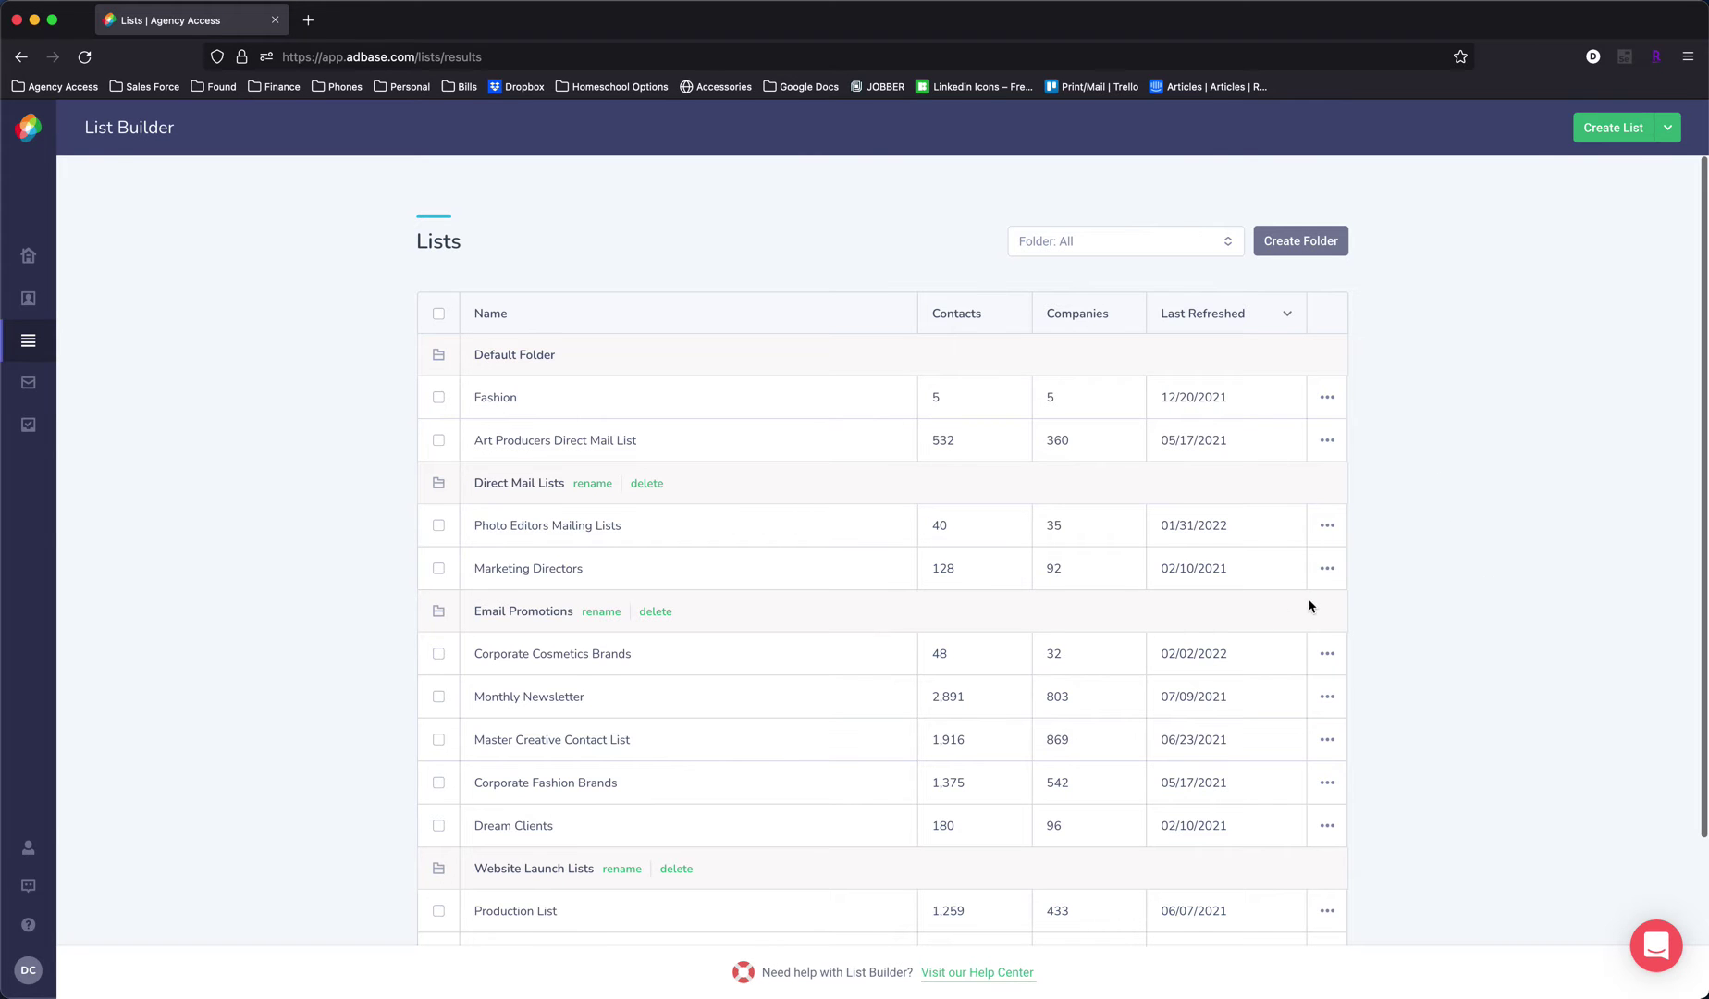
scroll(1267, 605, down, 2)
scroll(1257, 615, down, 1)
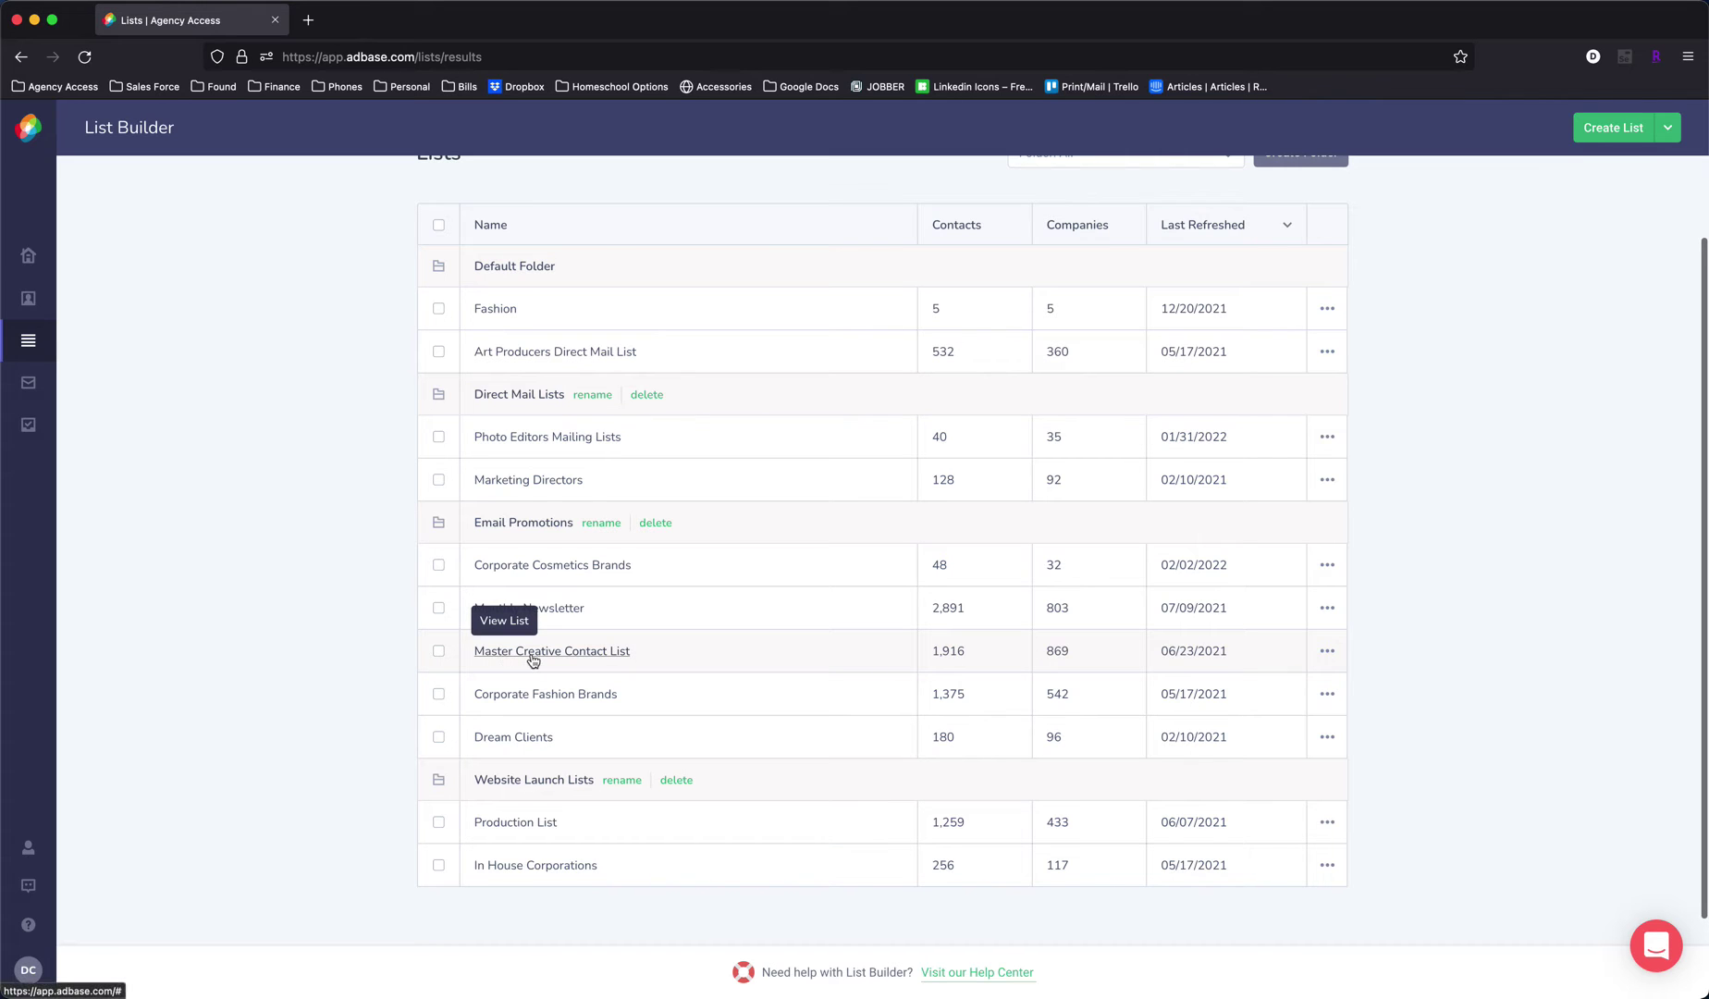
click(1326, 655)
click(1272, 682)
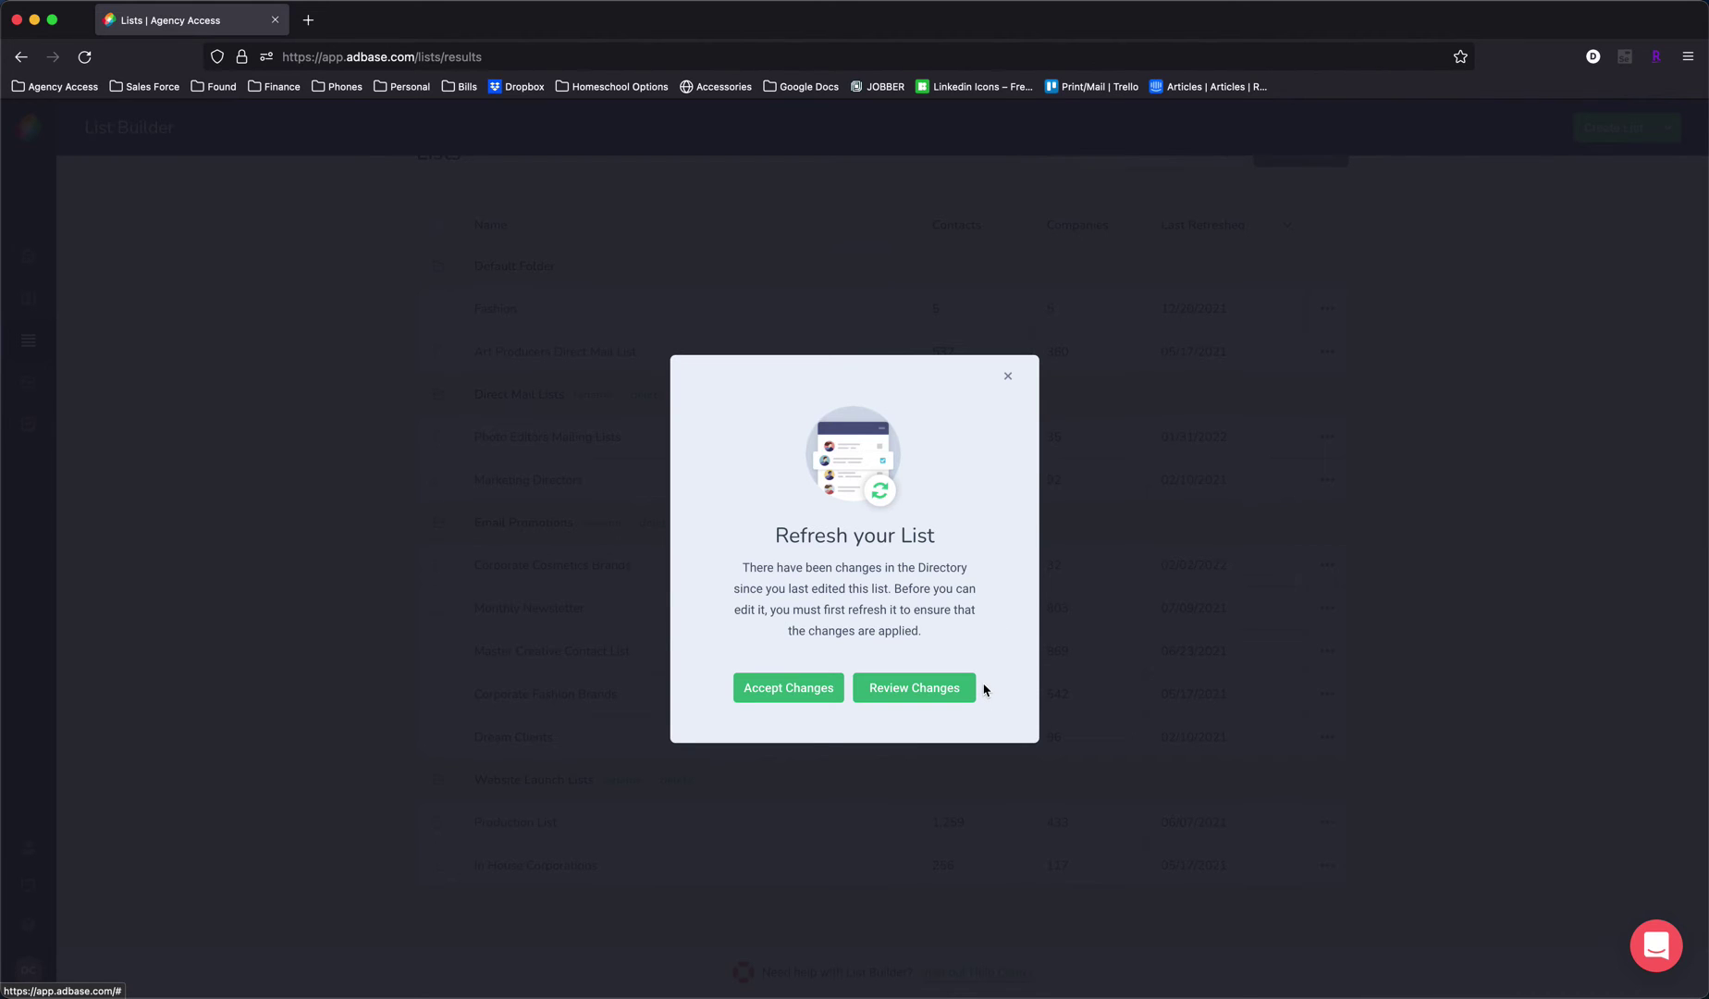
click(935, 695)
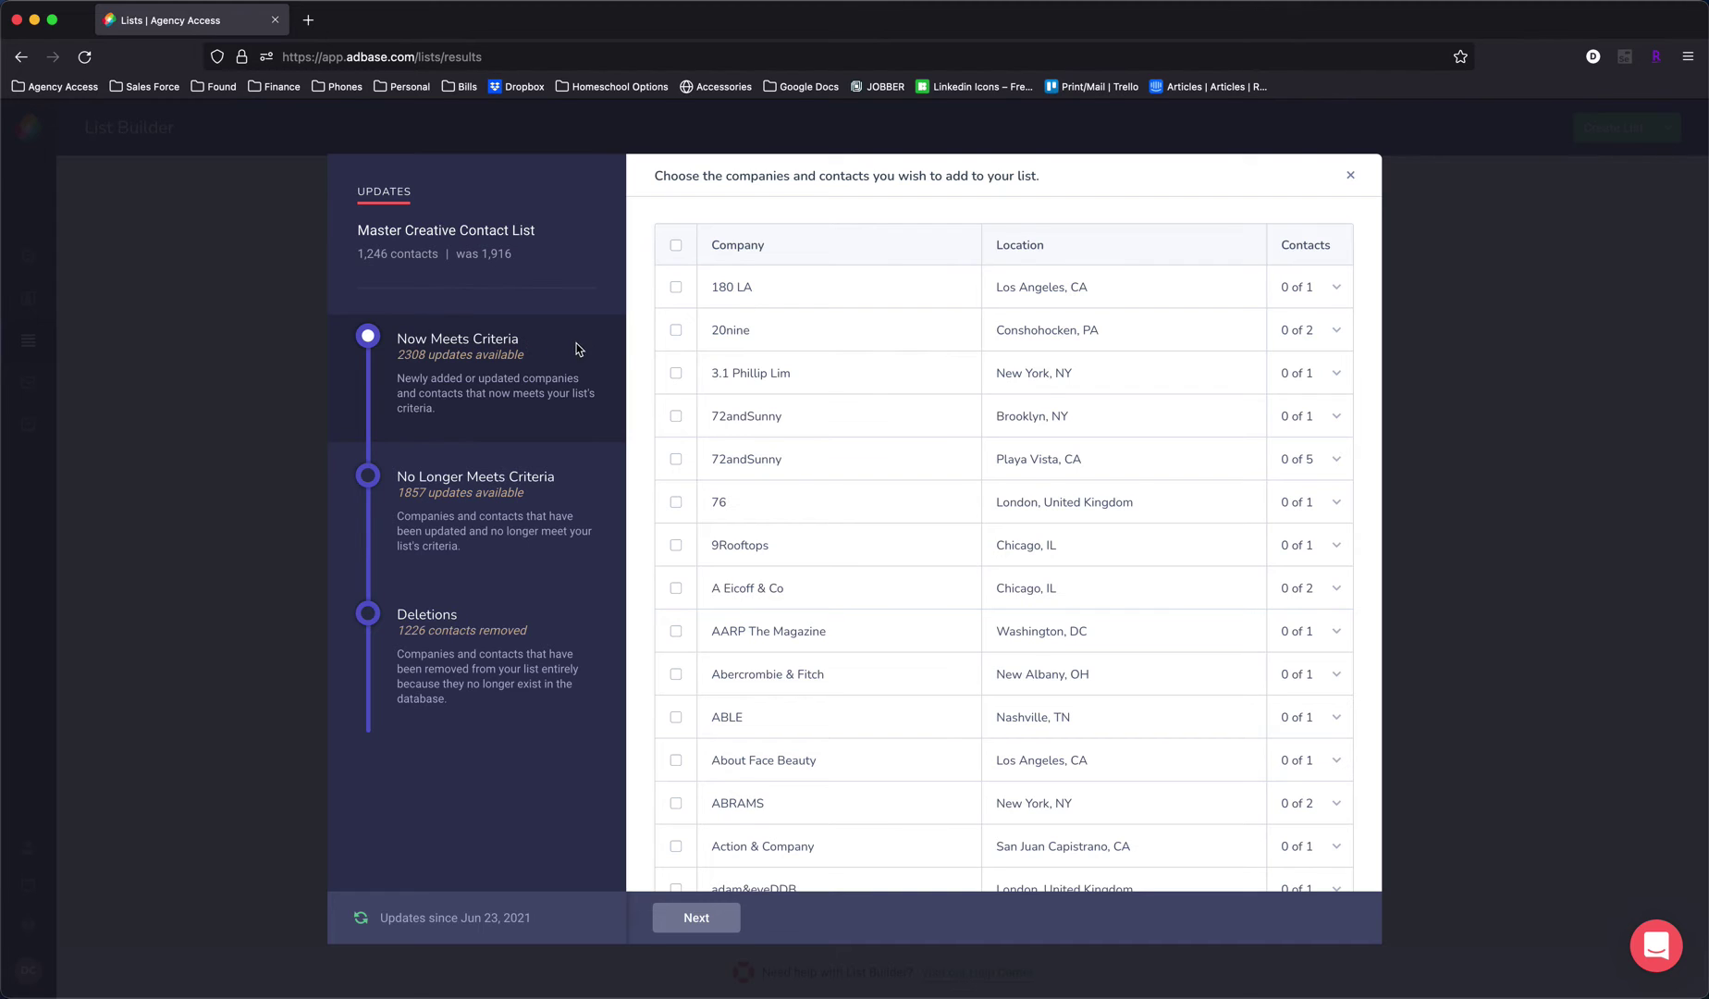
click(676, 246)
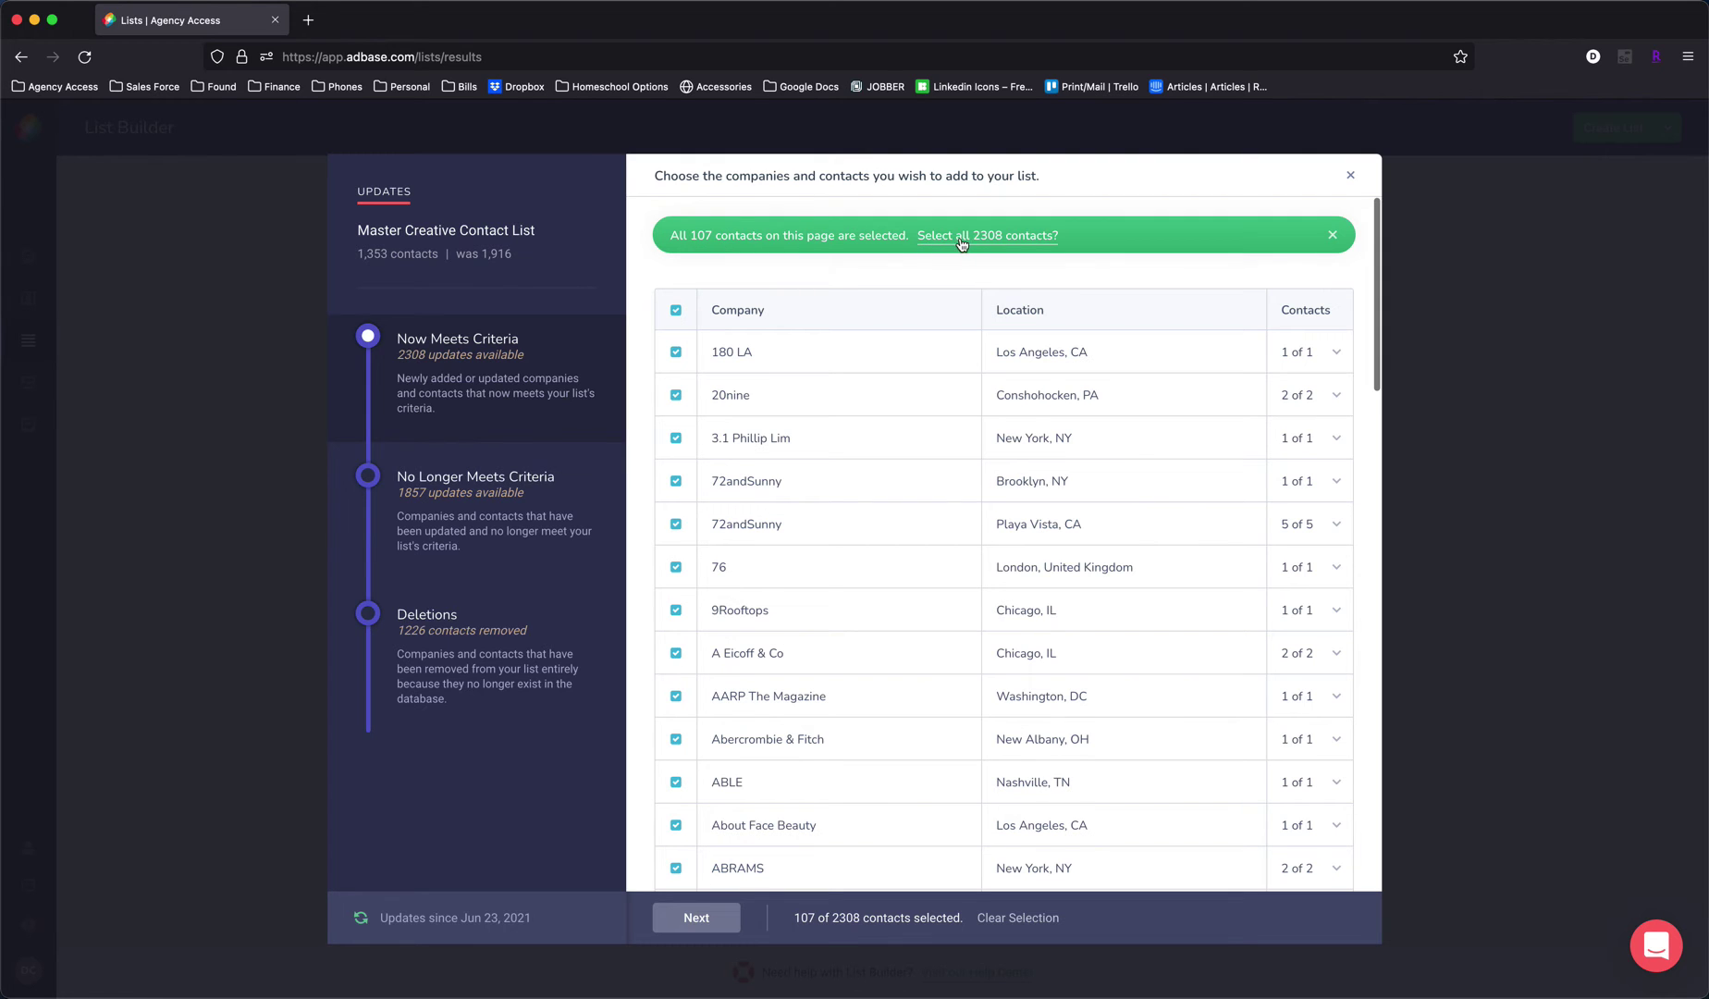
click(1332, 236)
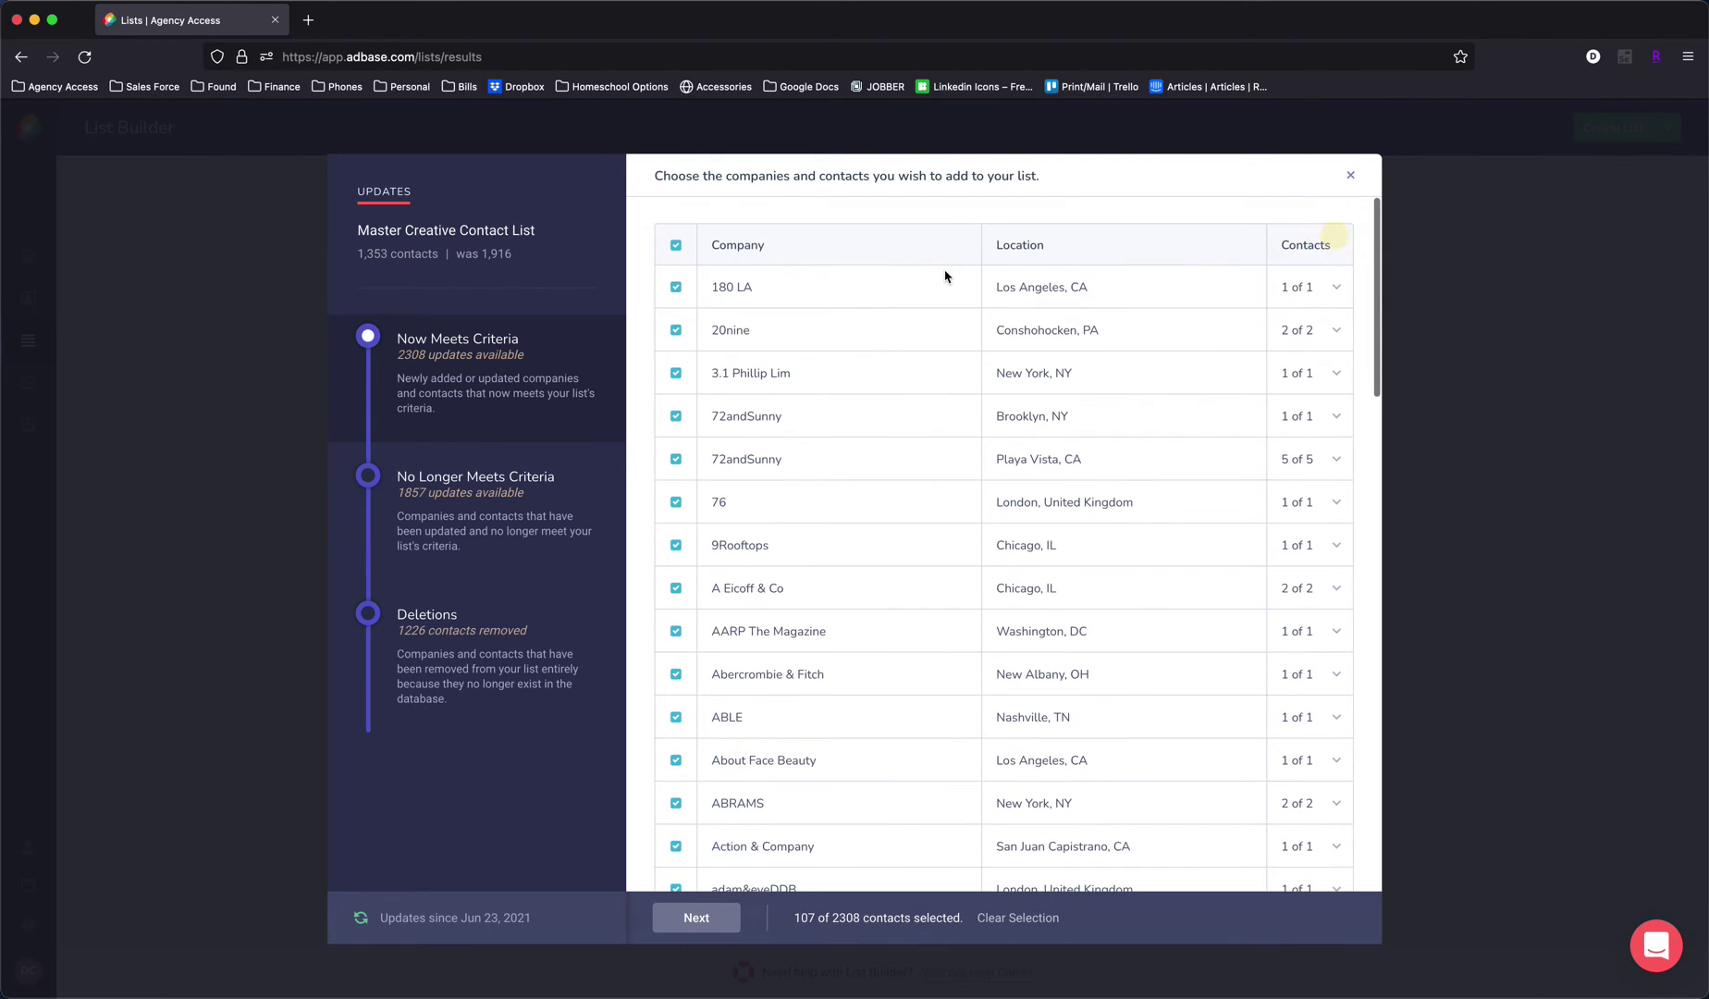
click(676, 245)
Select 180 LA, 3.1 Phillip Lim, 72andSunny in Playa Vista and 9Rooftops among the companies that now meet the list's criteria.
click(675, 287)
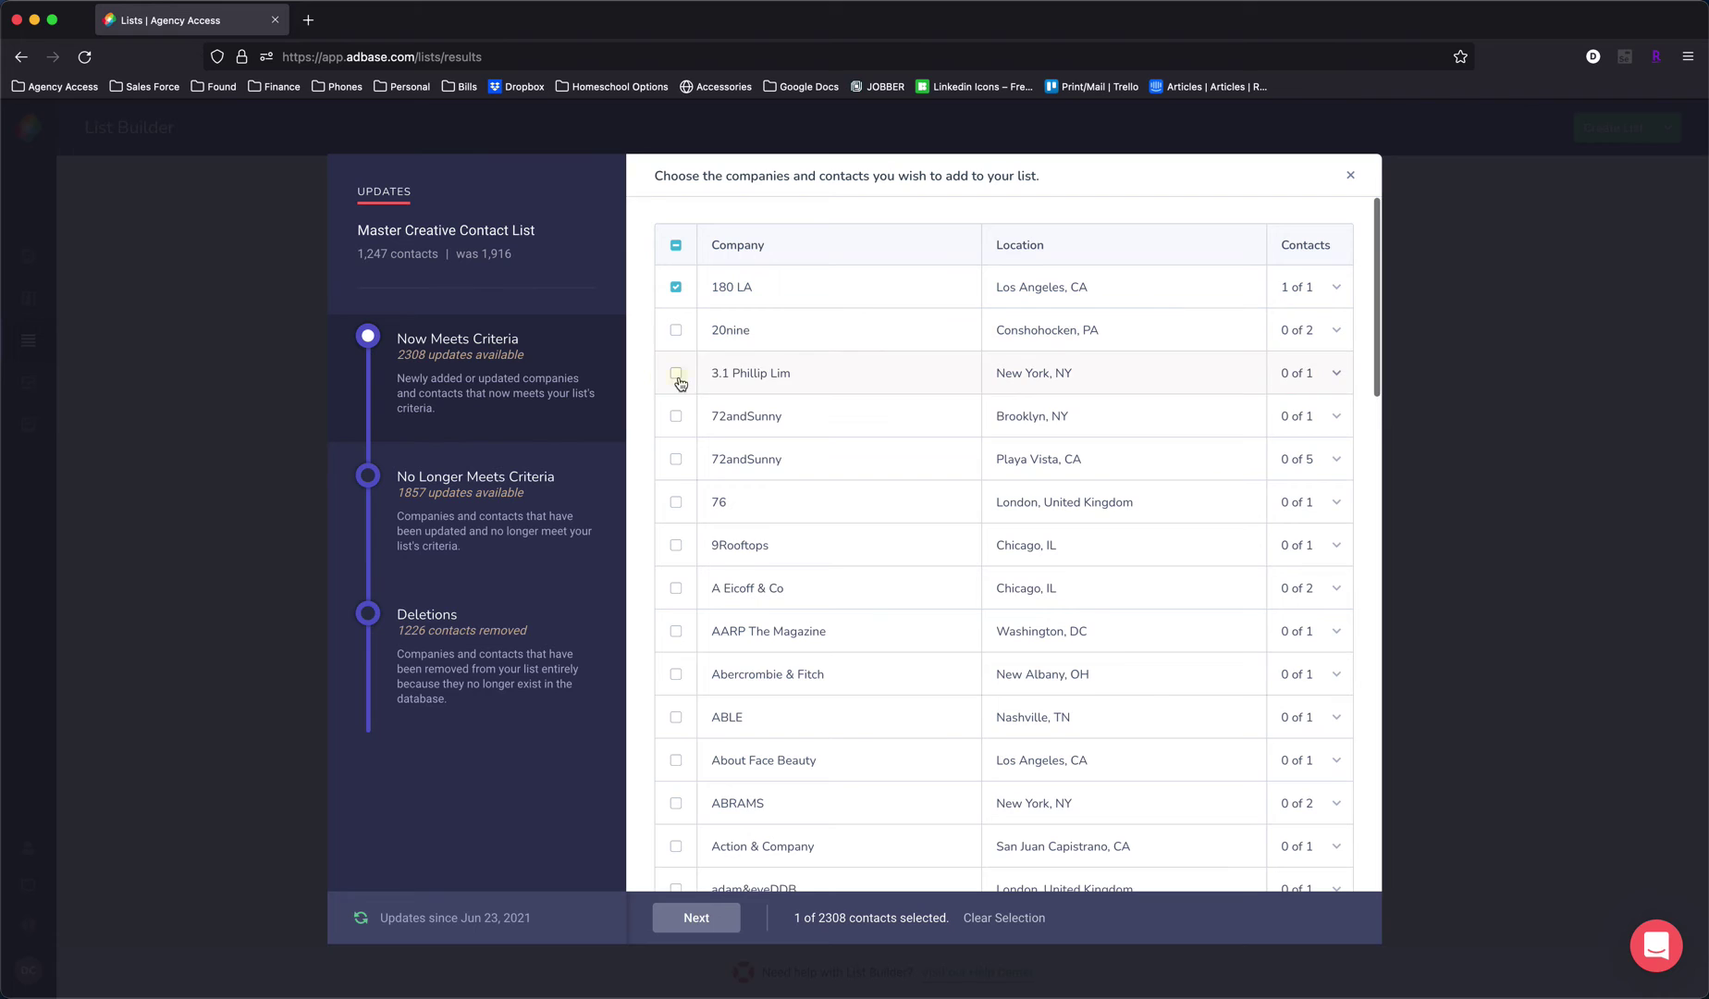
click(675, 373)
click(675, 460)
click(675, 545)
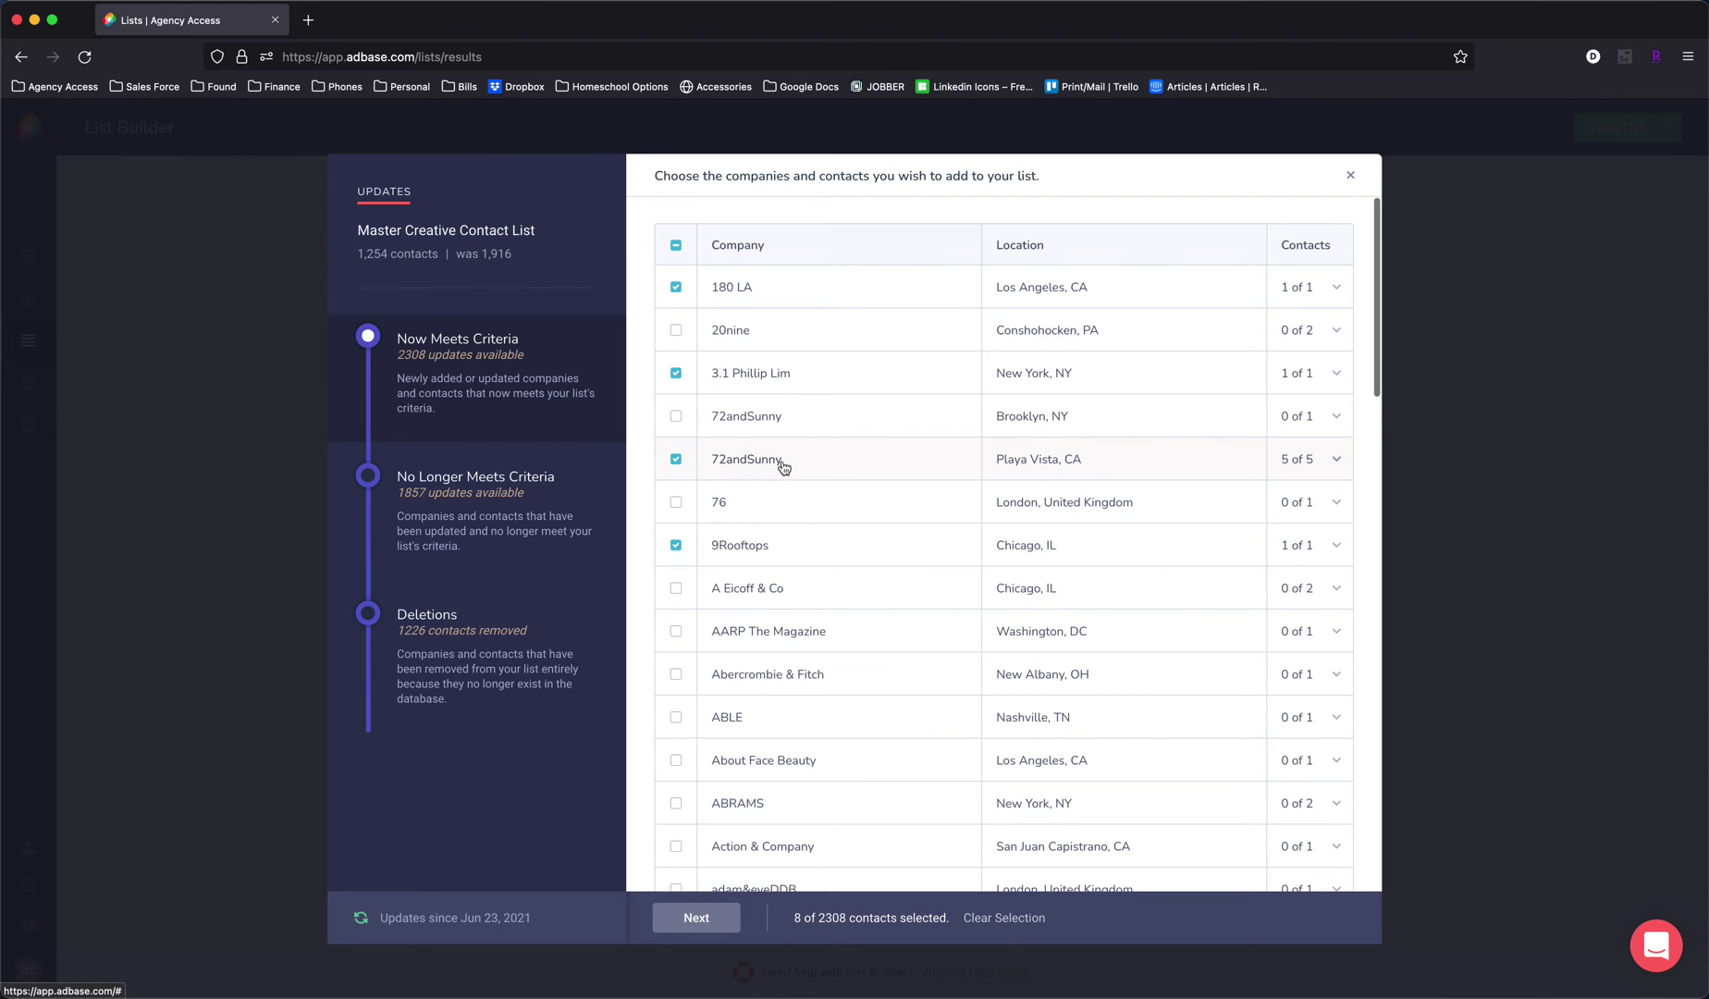
Exclude the first-listed TV Producer and first-listed Creative Director of 72andSunny in Playa Vista, and proceed to the contacts no longer meeting criteria.
click(915, 459)
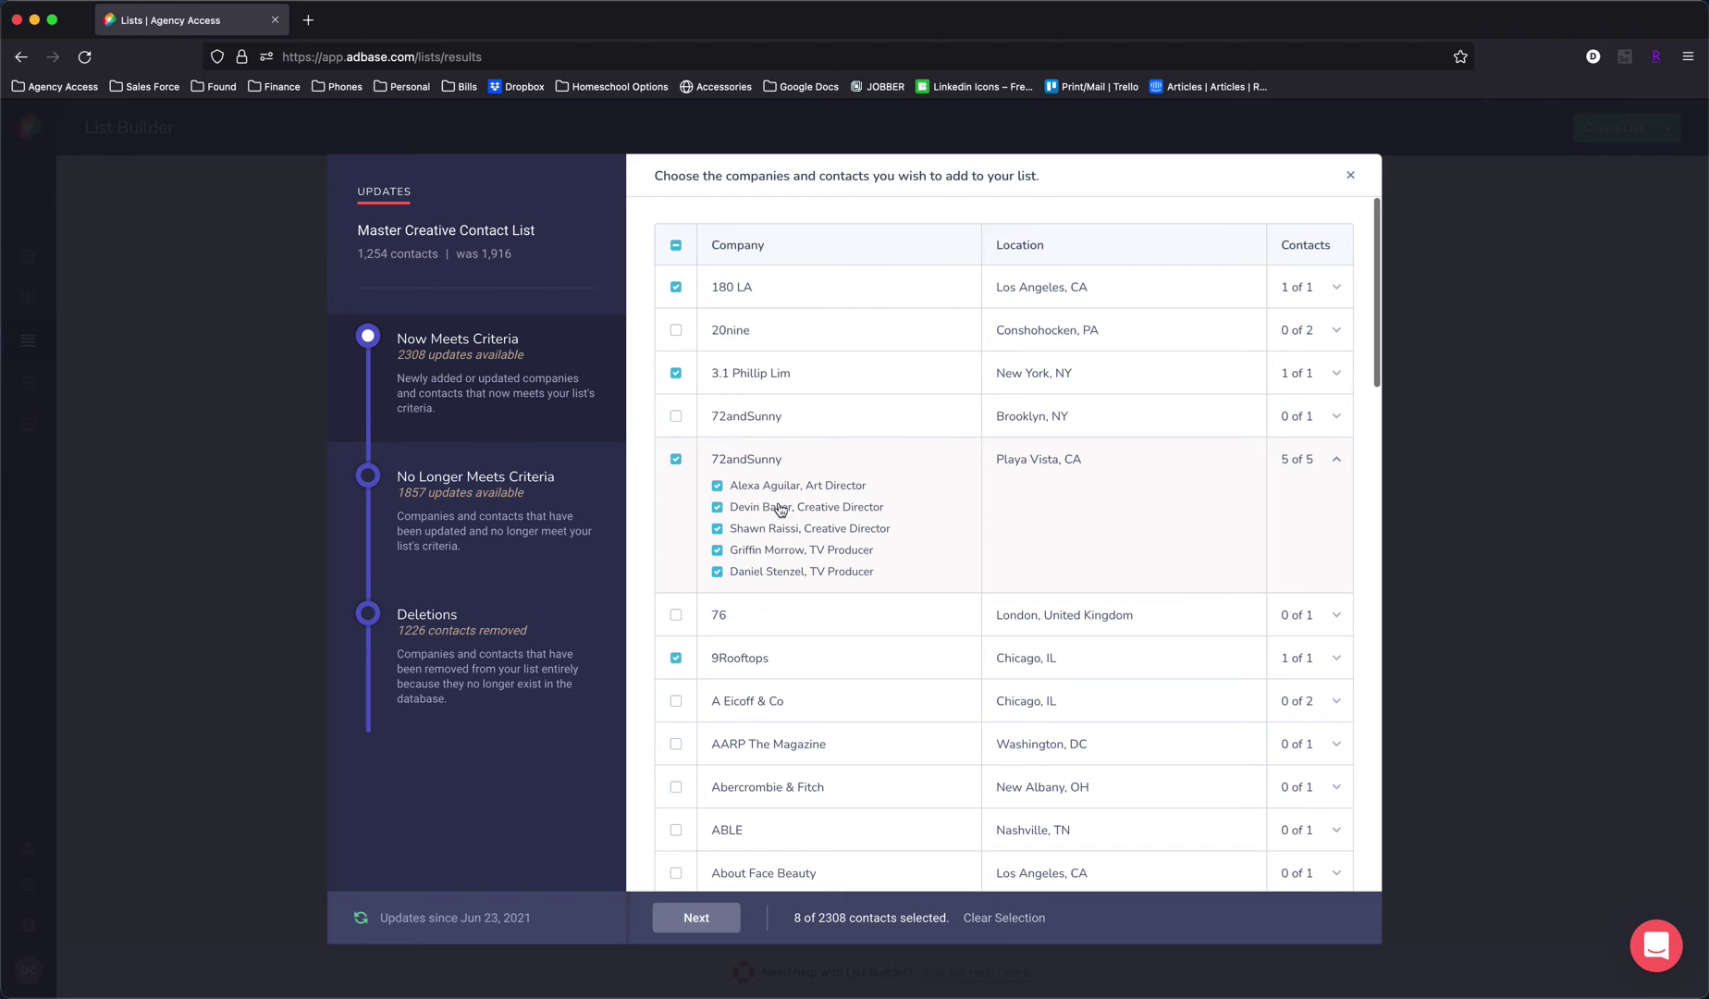
click(717, 549)
click(718, 508)
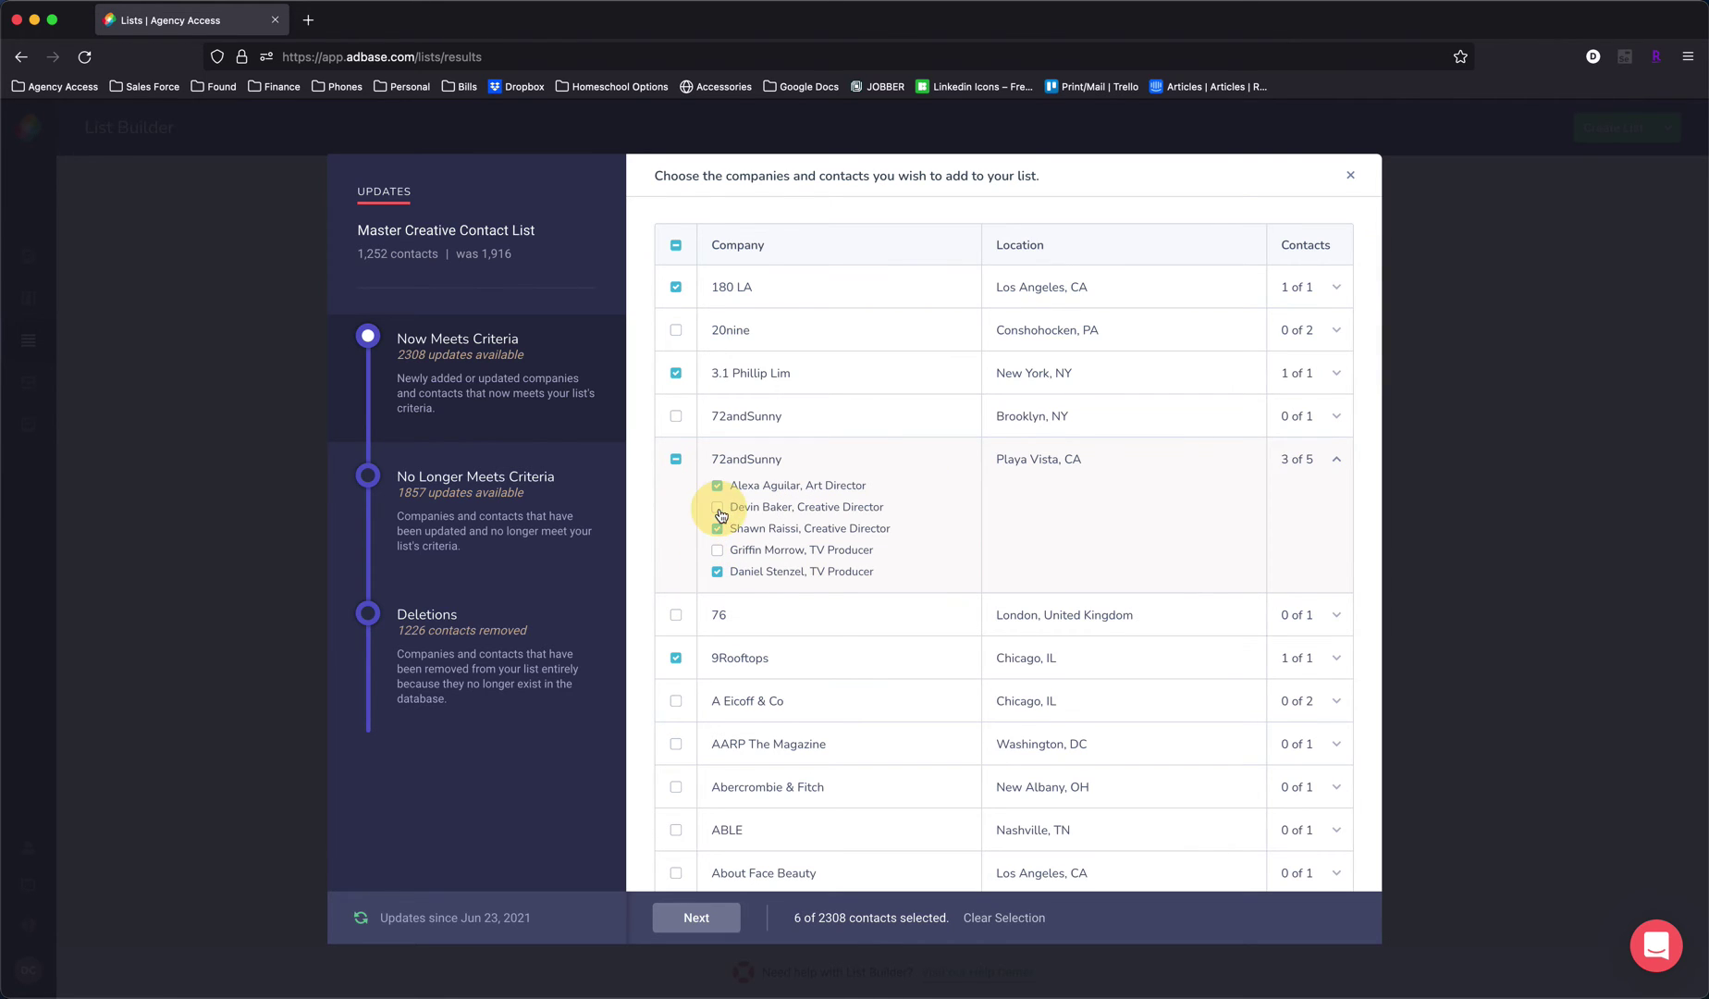
scroll(867, 527, down, 1)
scroll(866, 527, down, 5)
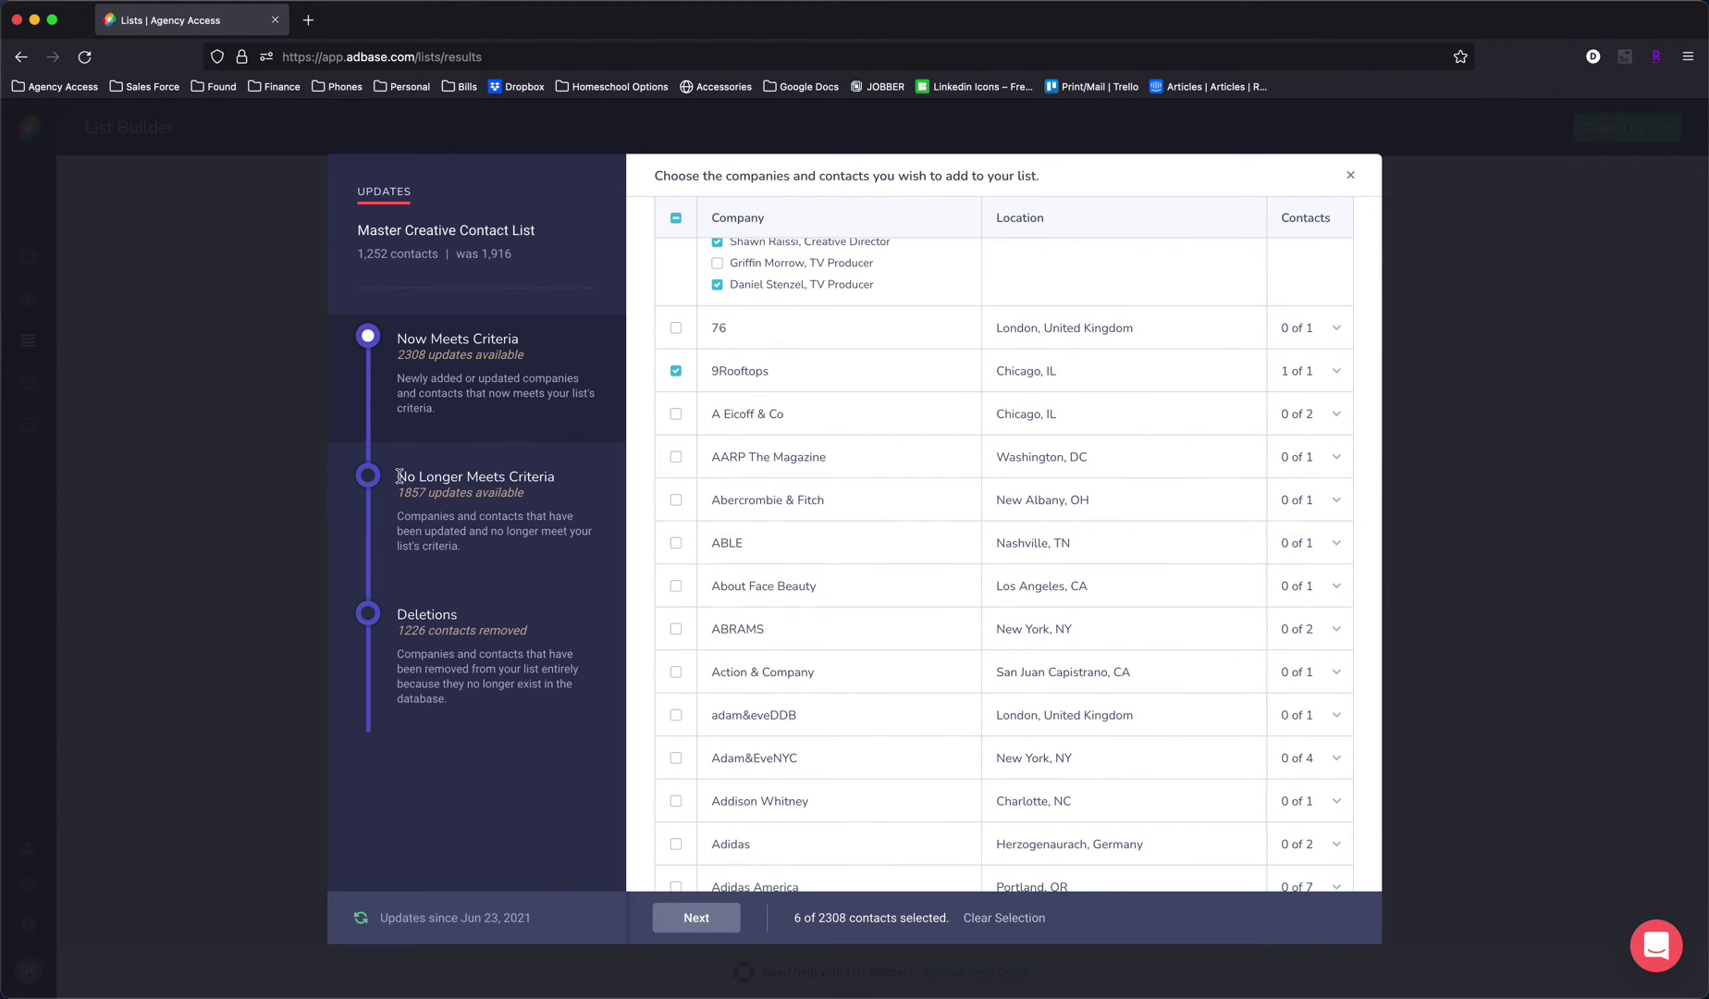
click(695, 918)
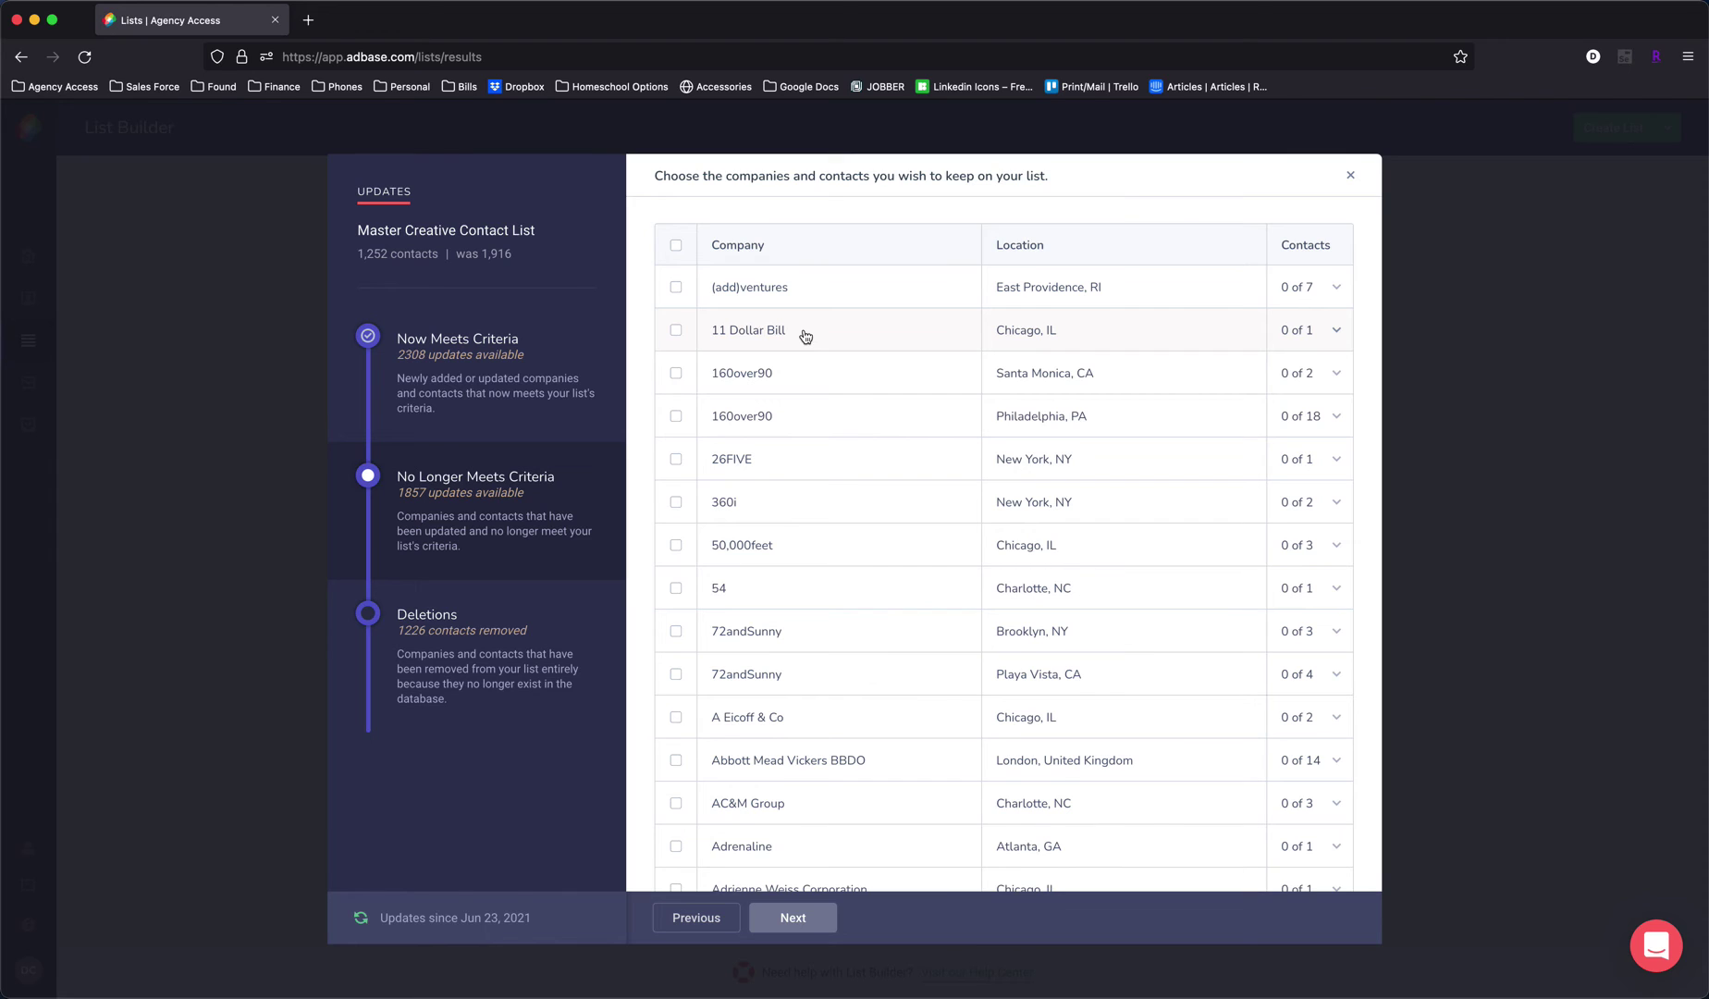
Keep 11 Dollar Bill, 160over90 in Philadelphia, 360i, 54 and 72andSunny in Playa Vista on the list, and proceed to the deletions.
click(676, 333)
click(676, 416)
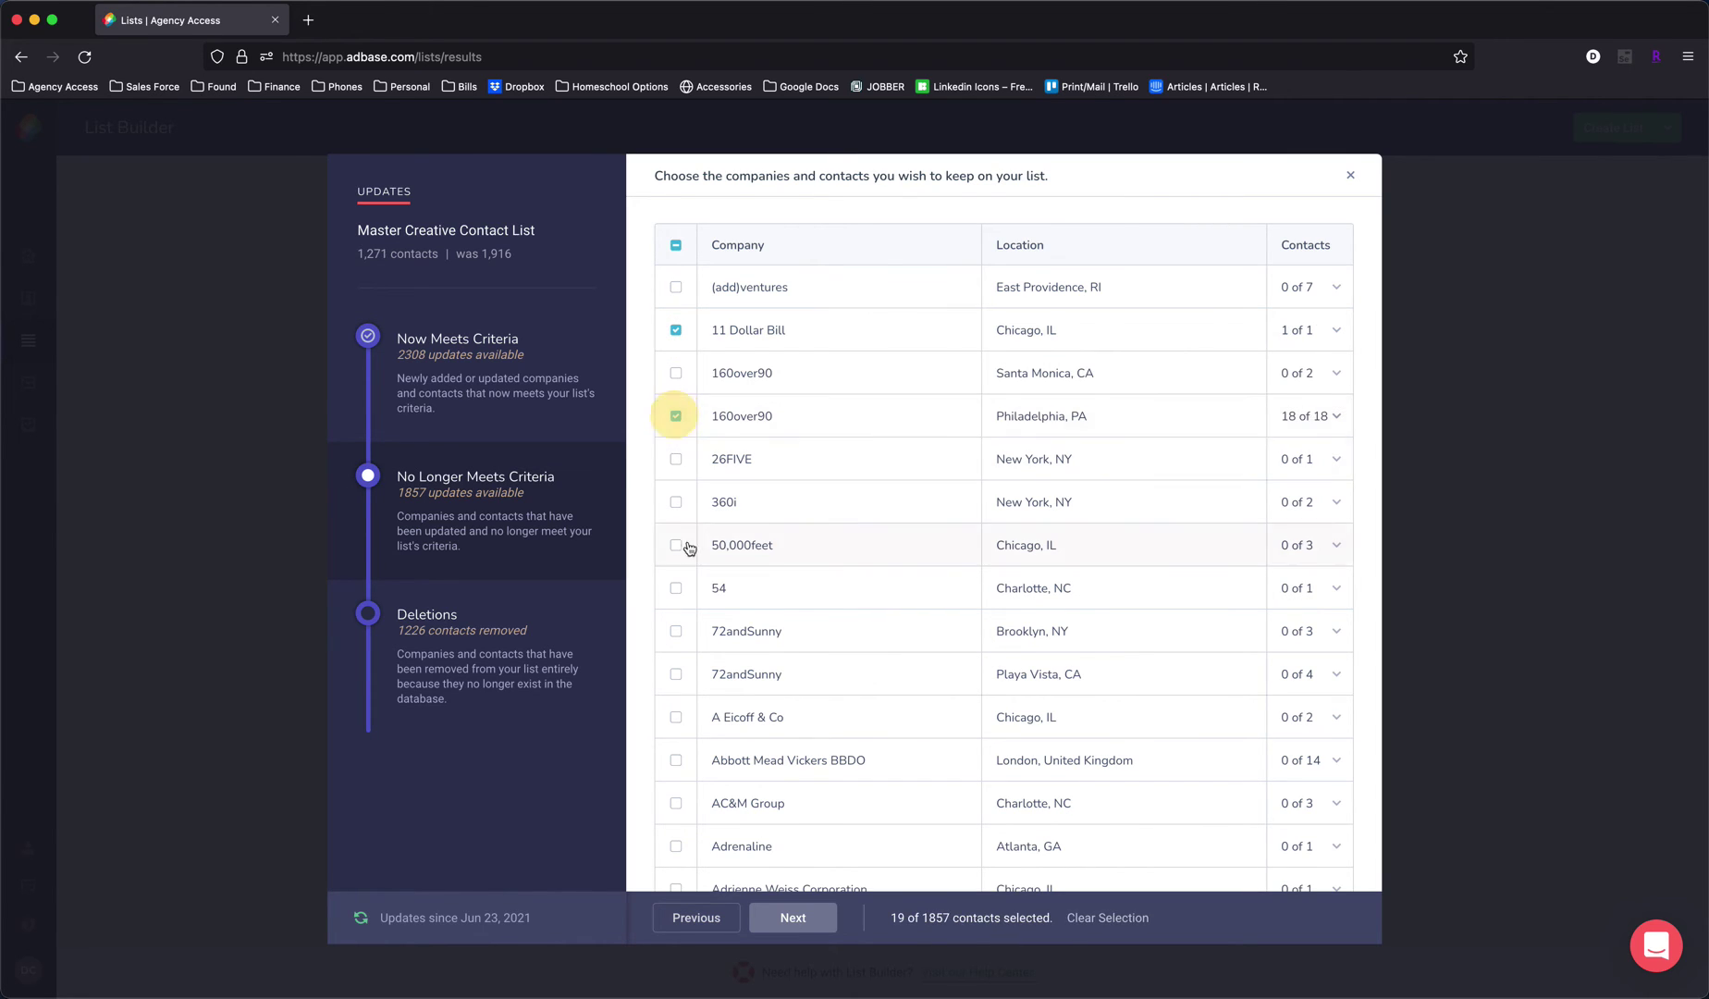
click(676, 501)
click(676, 588)
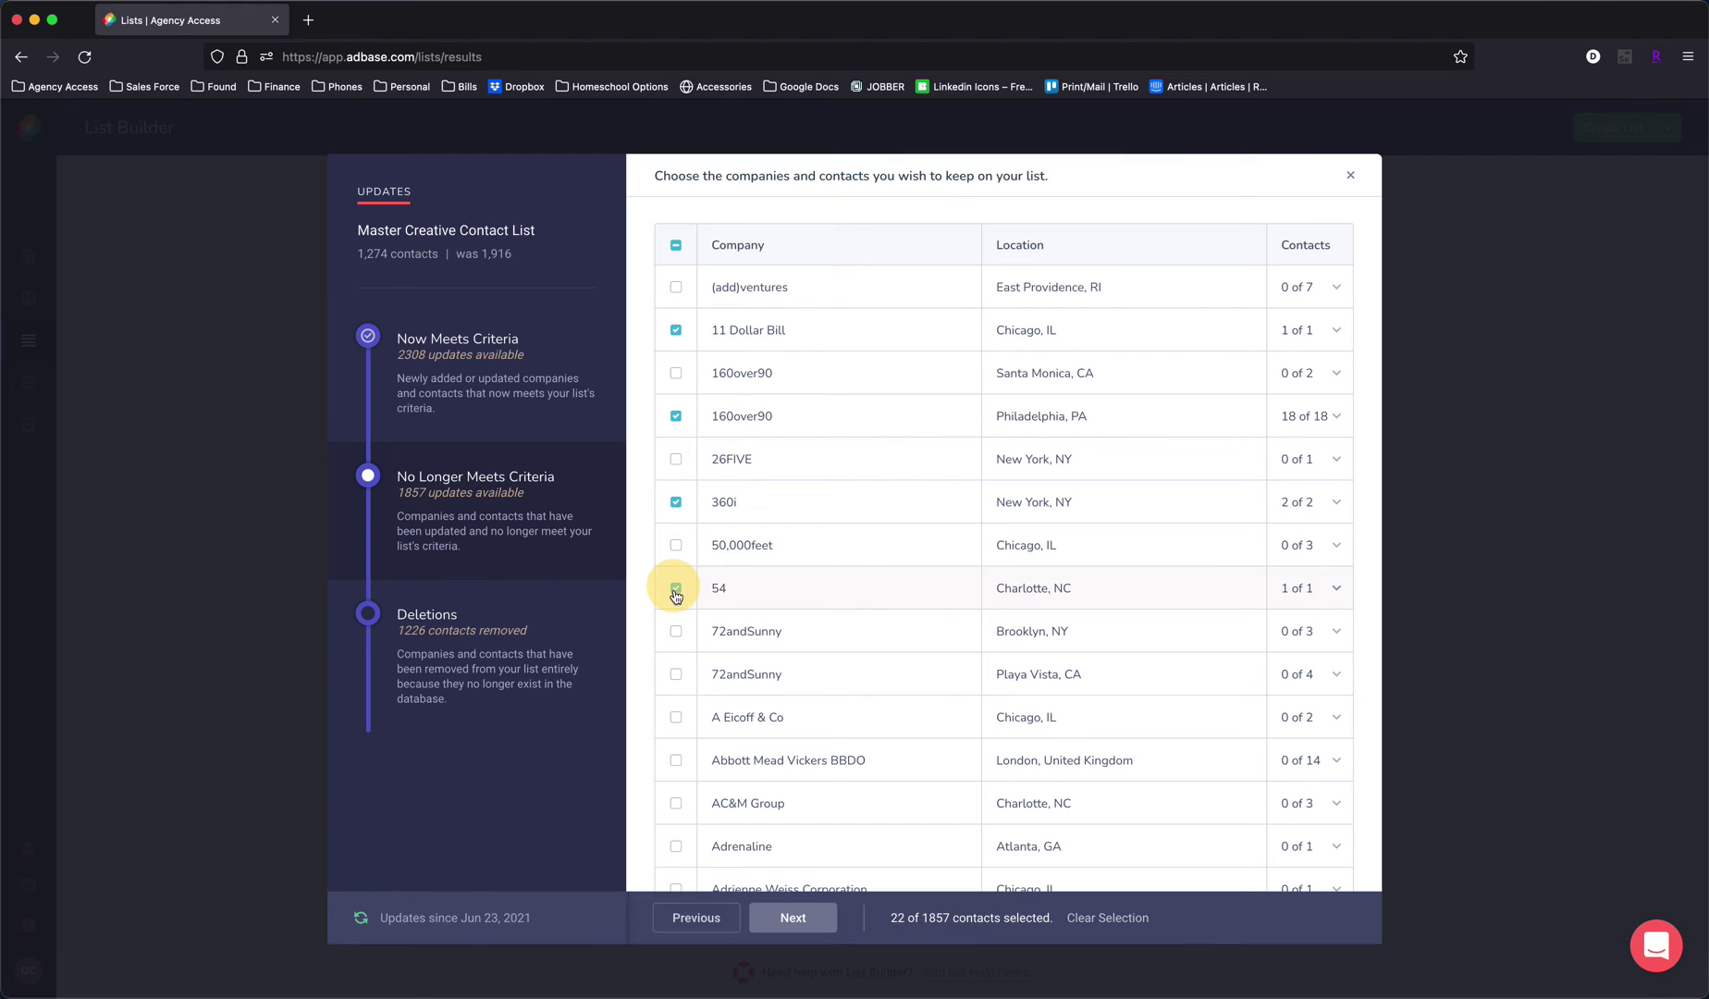
click(676, 674)
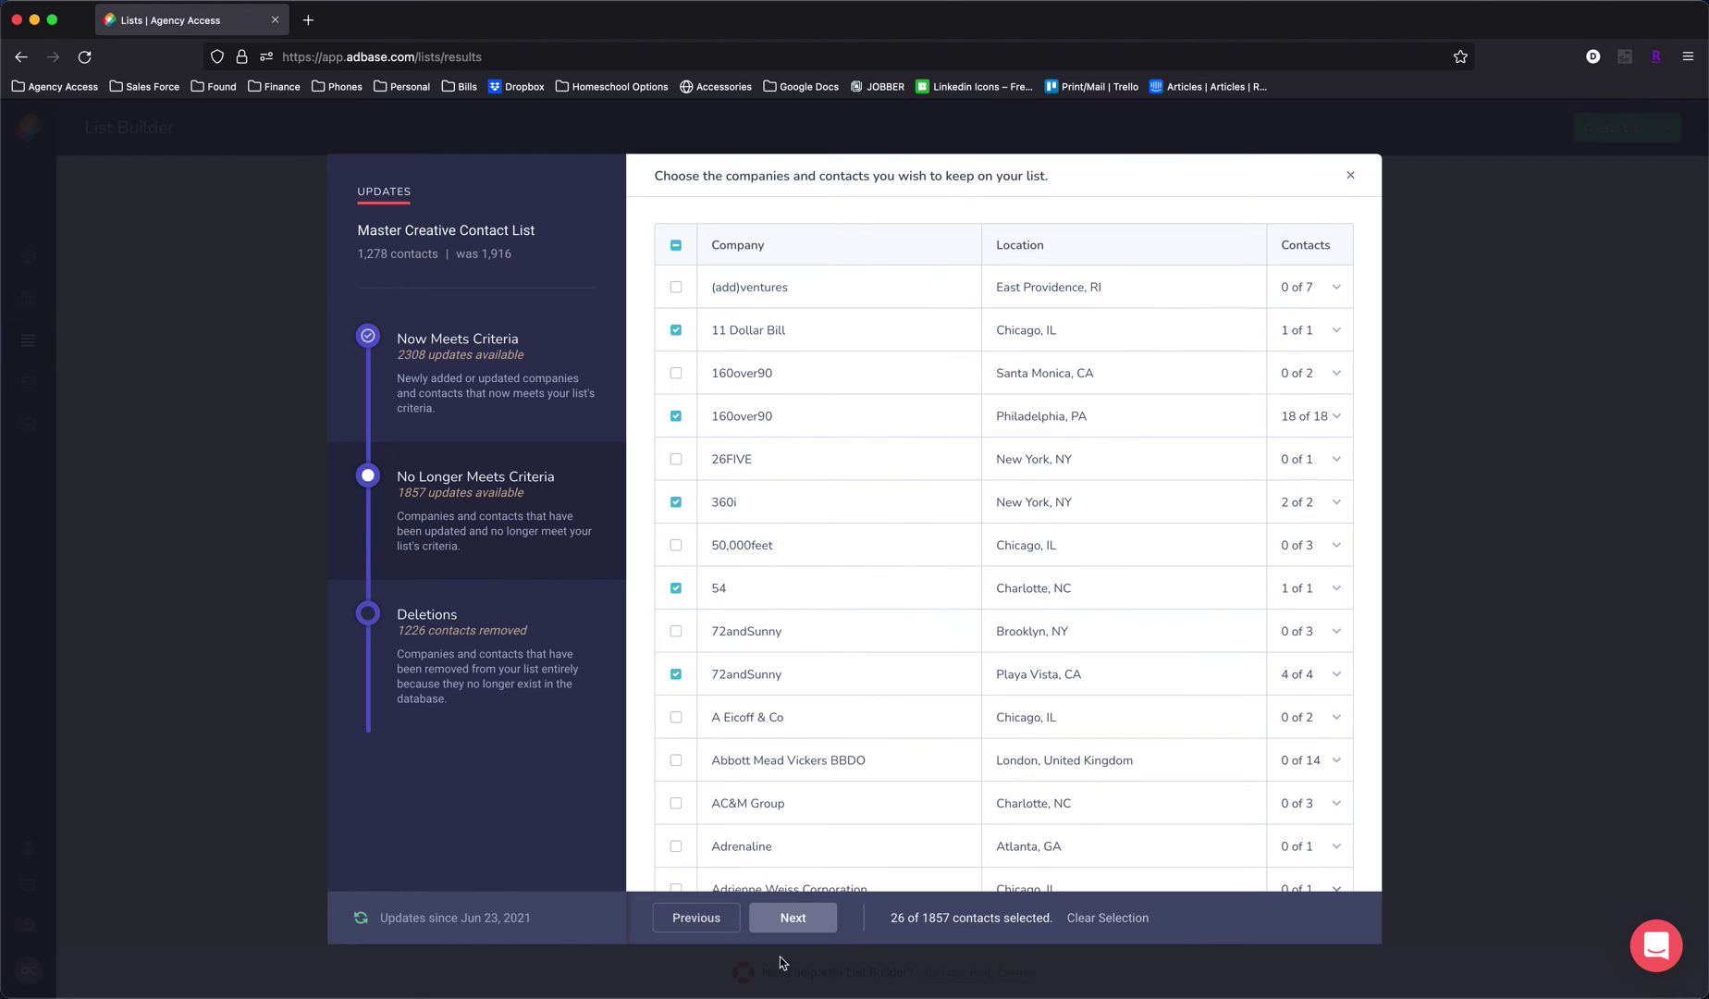
click(791, 918)
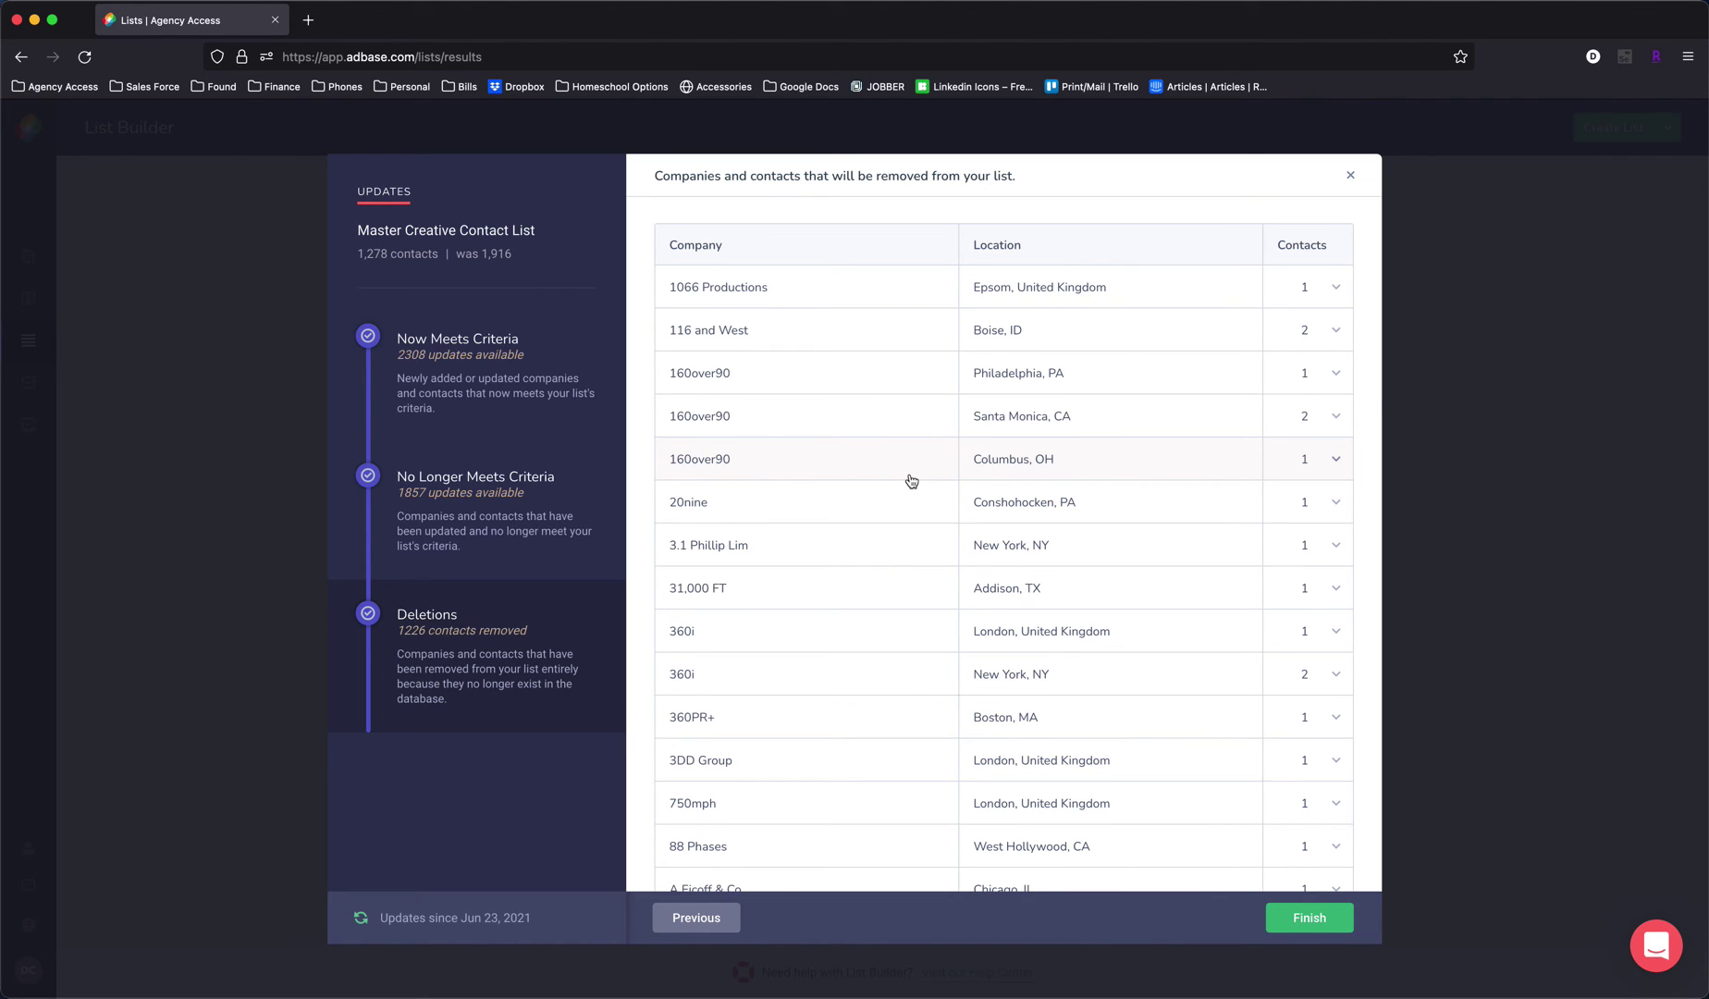
Look through the companies and contacts slated for removal and finish the list refresh.
scroll(911, 481, down, 4)
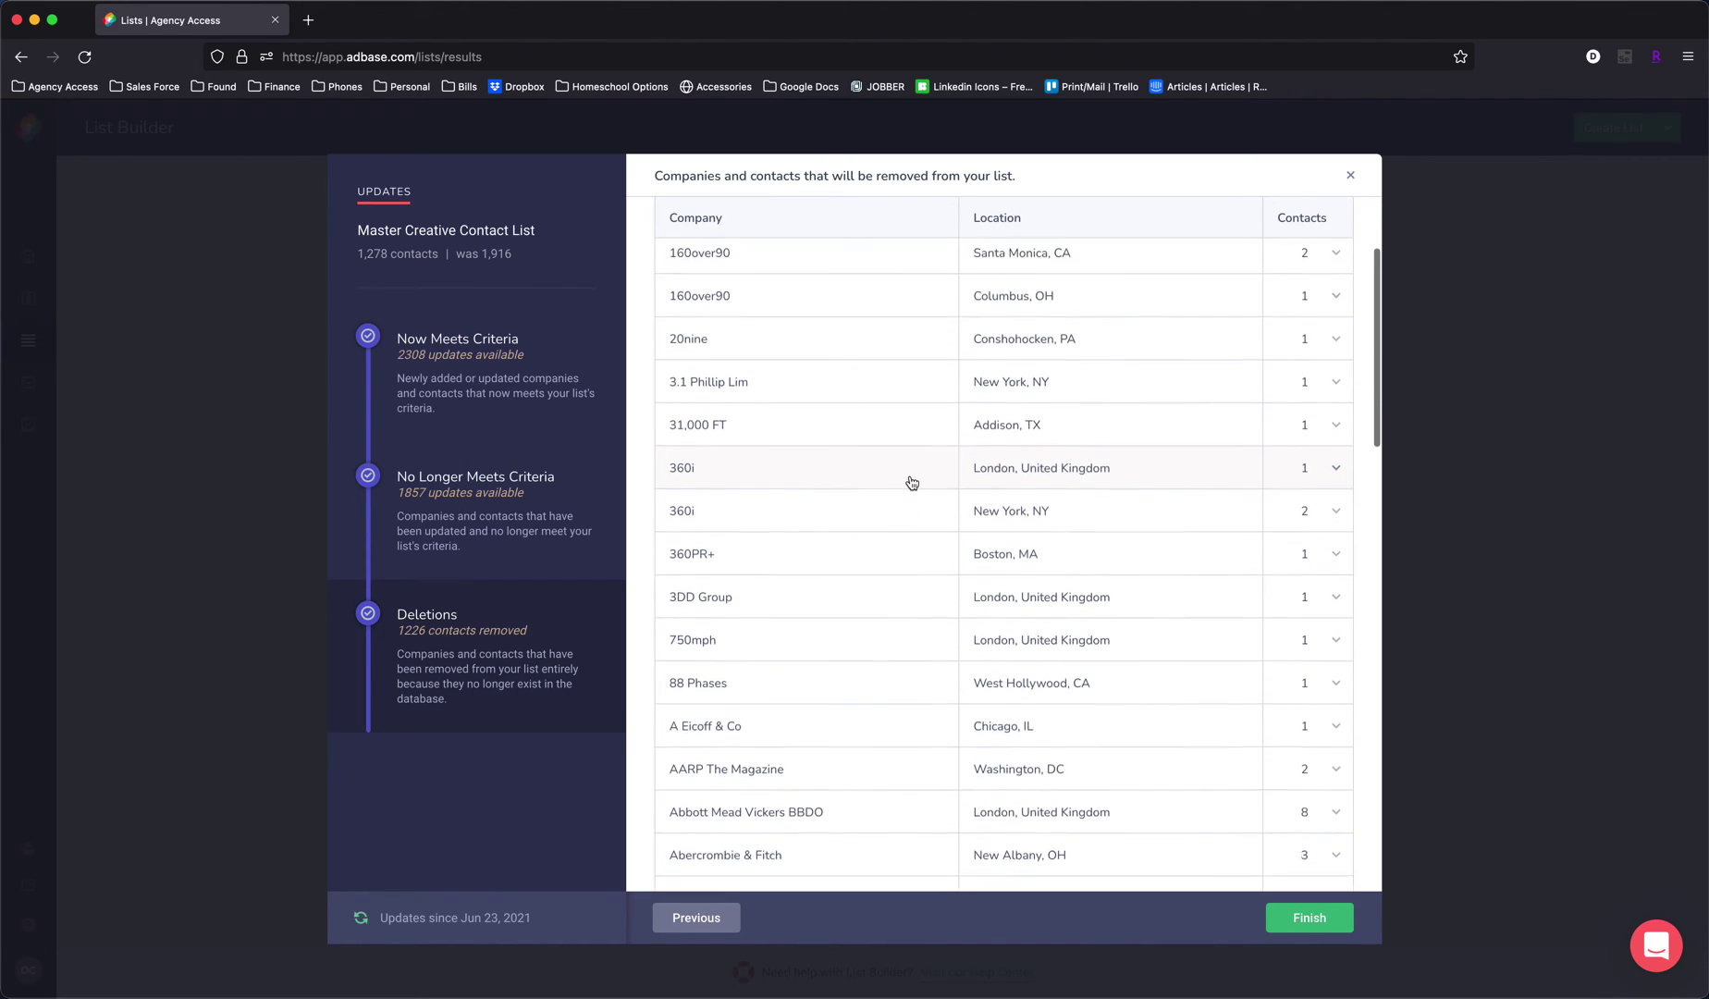
scroll(911, 481, down, 20)
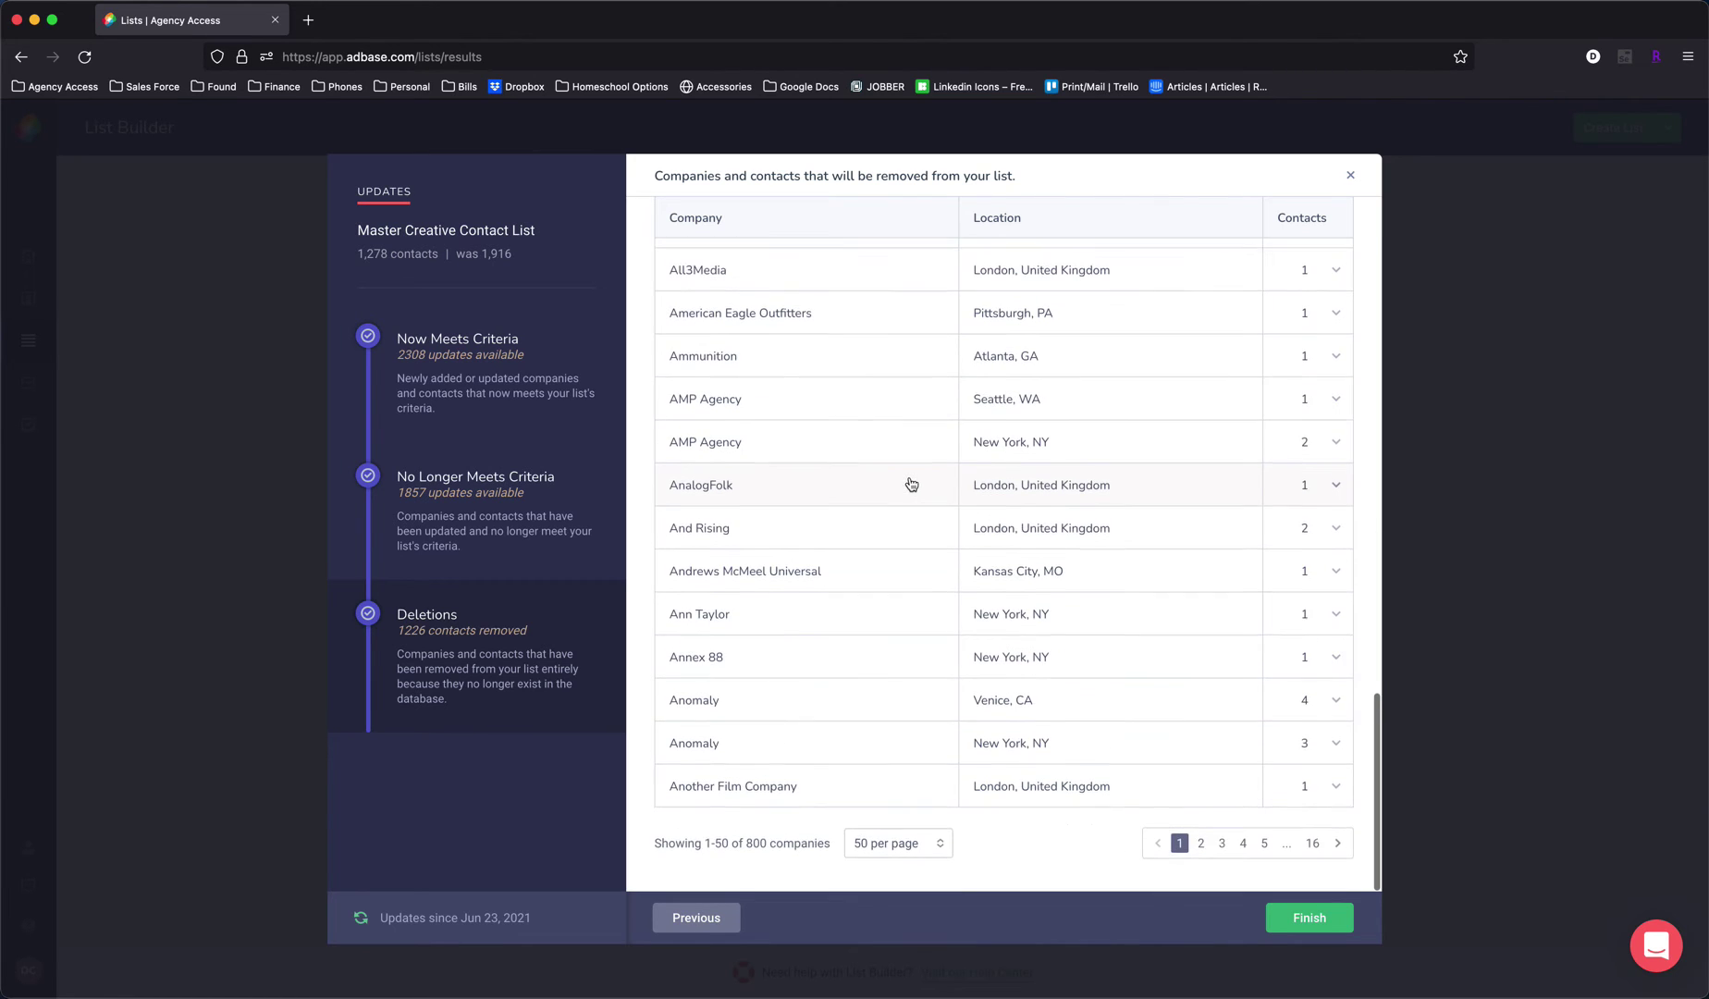
click(1303, 924)
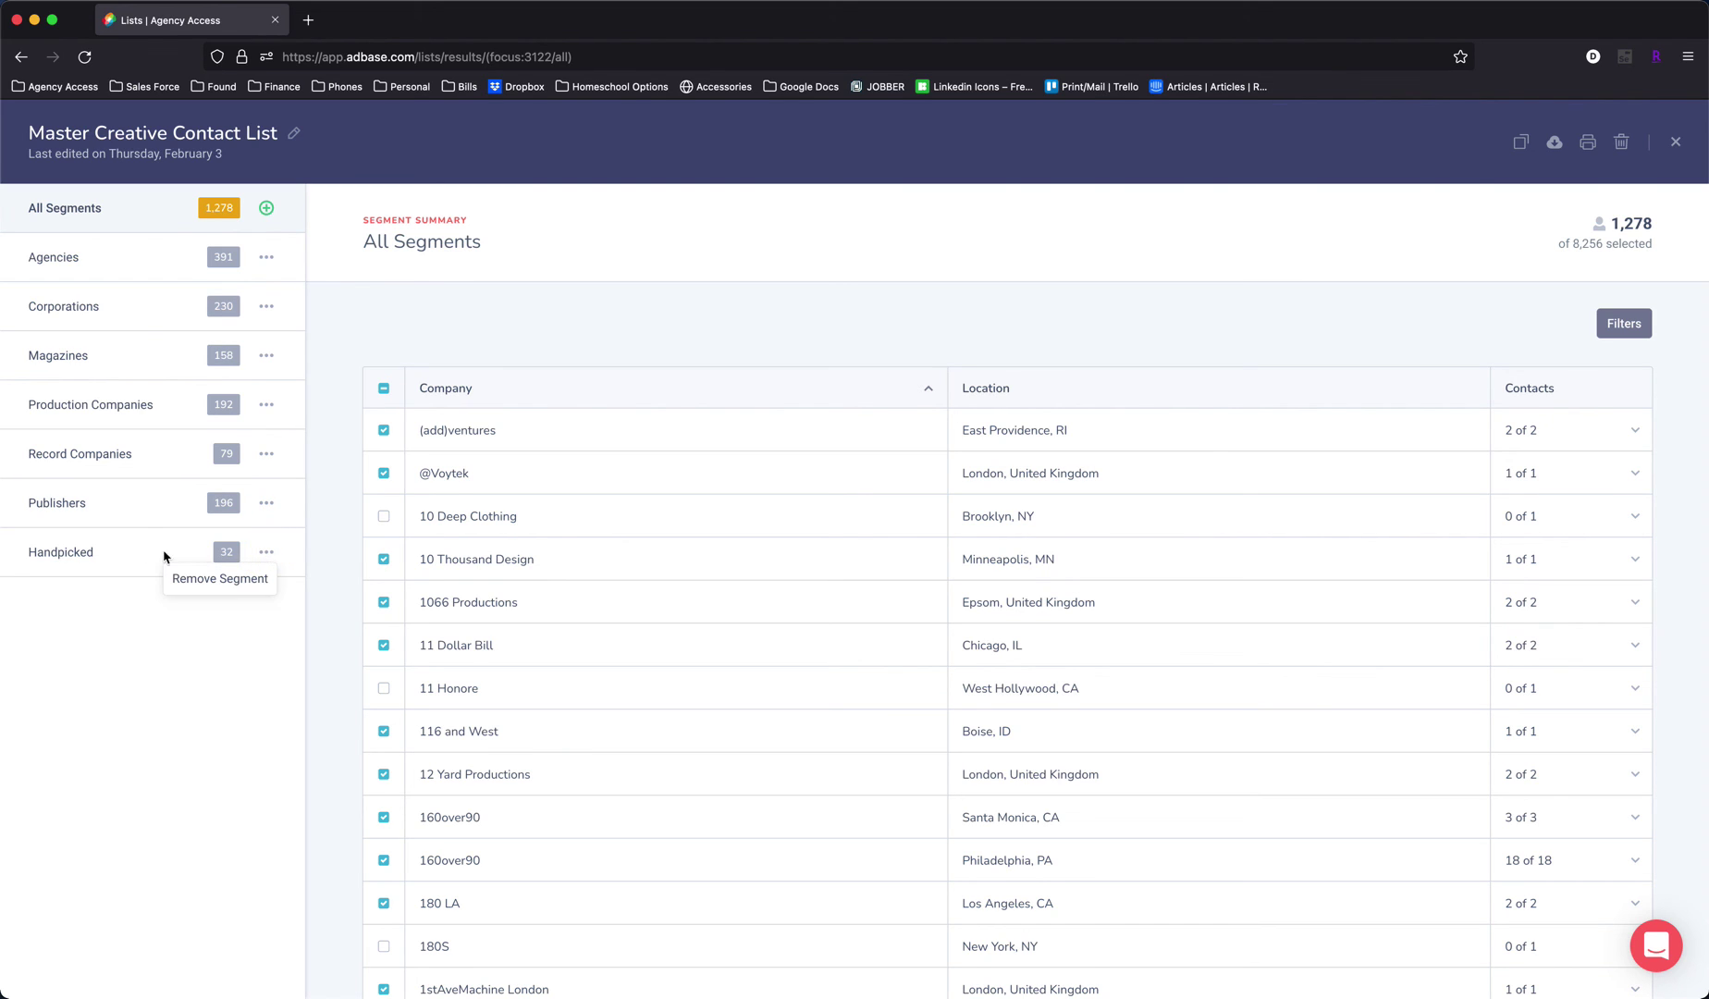
Check the refreshed list's Handpicked segment, return to all segments, and close the list.
click(59, 553)
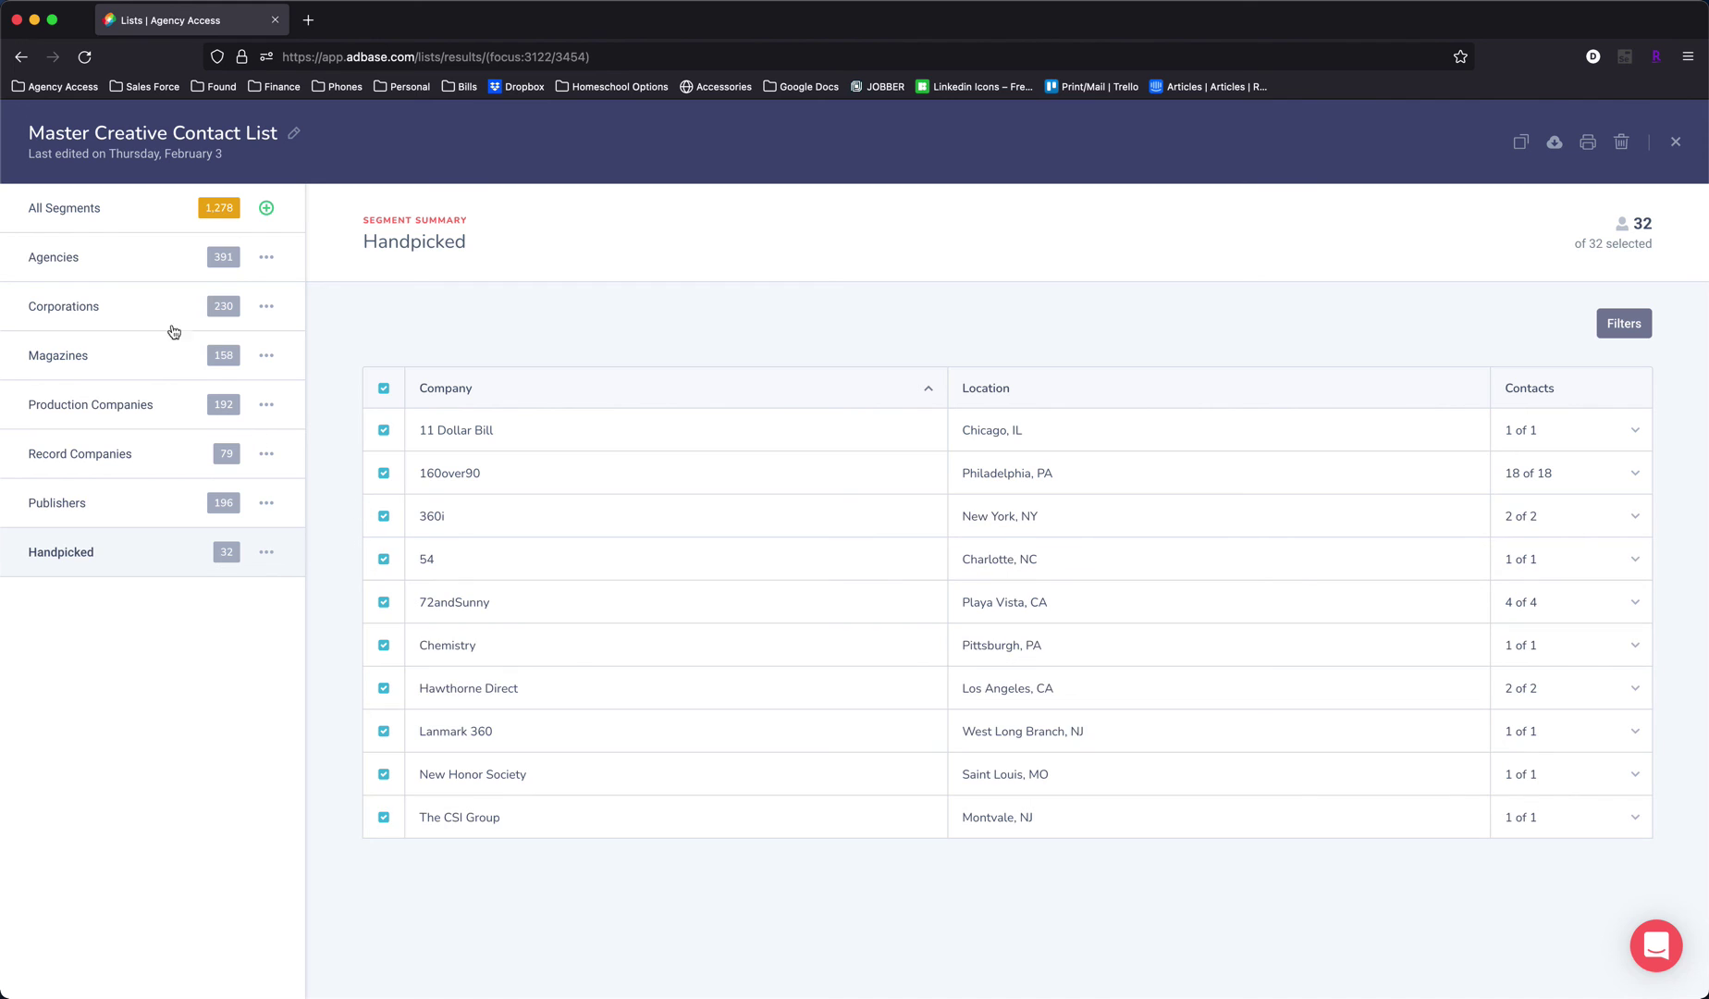
click(121, 215)
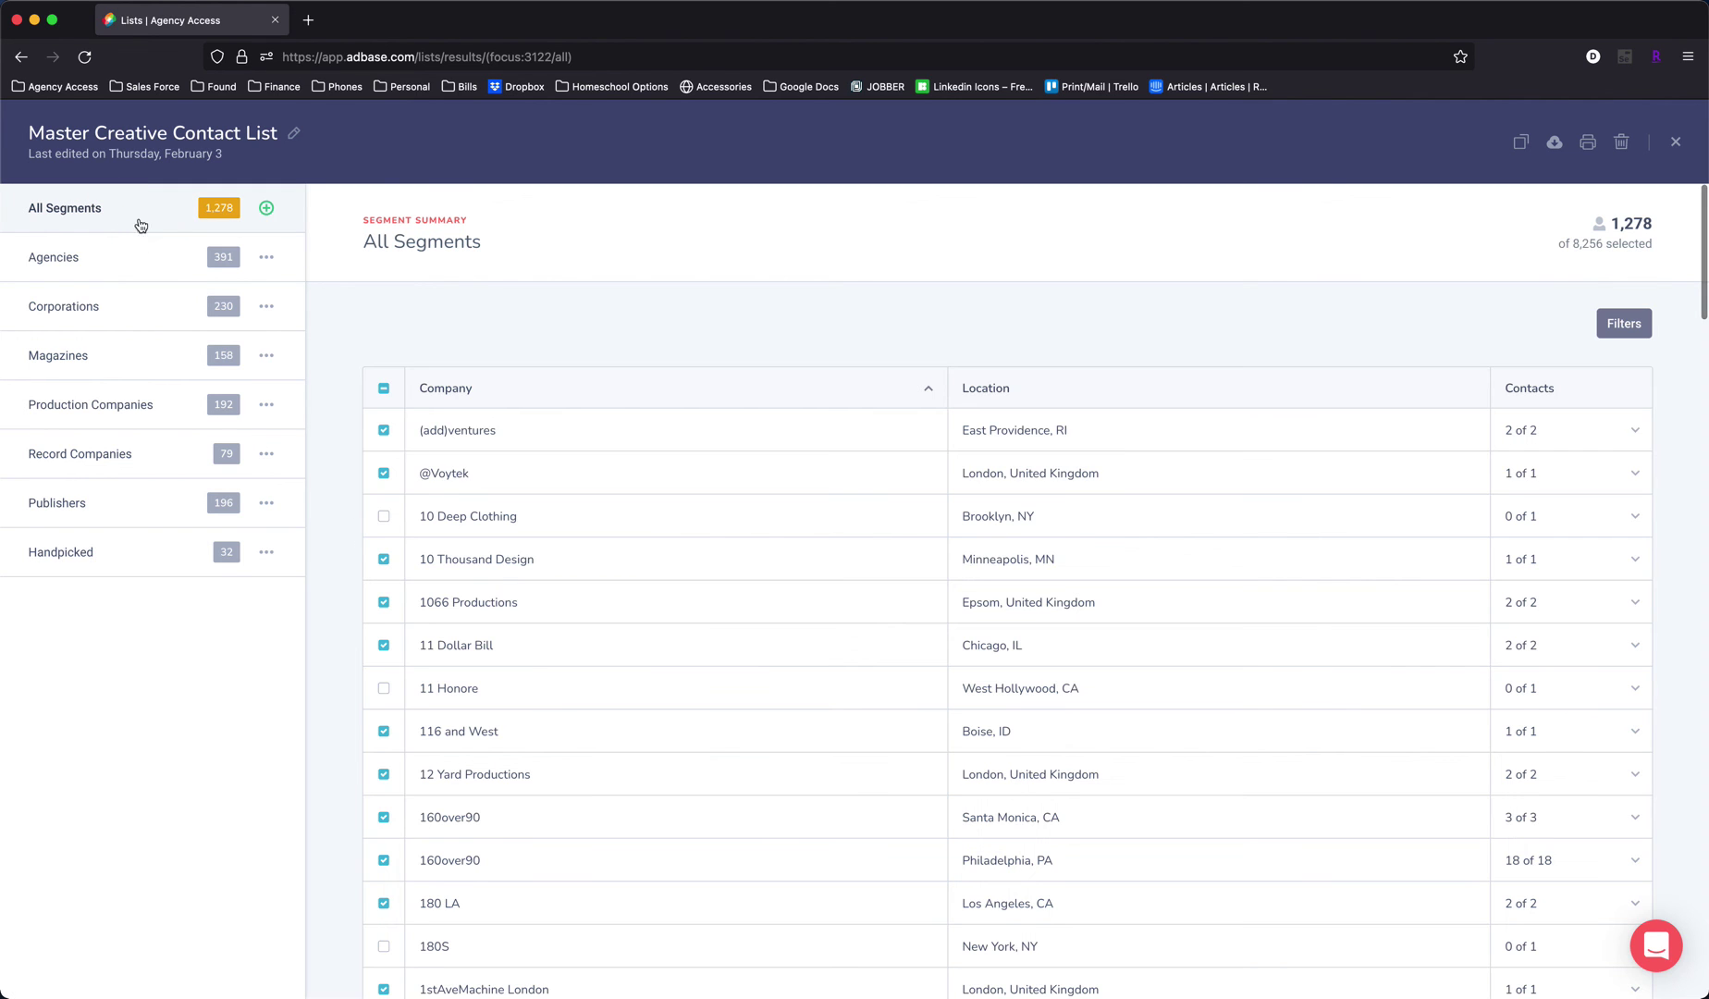
click(1676, 142)
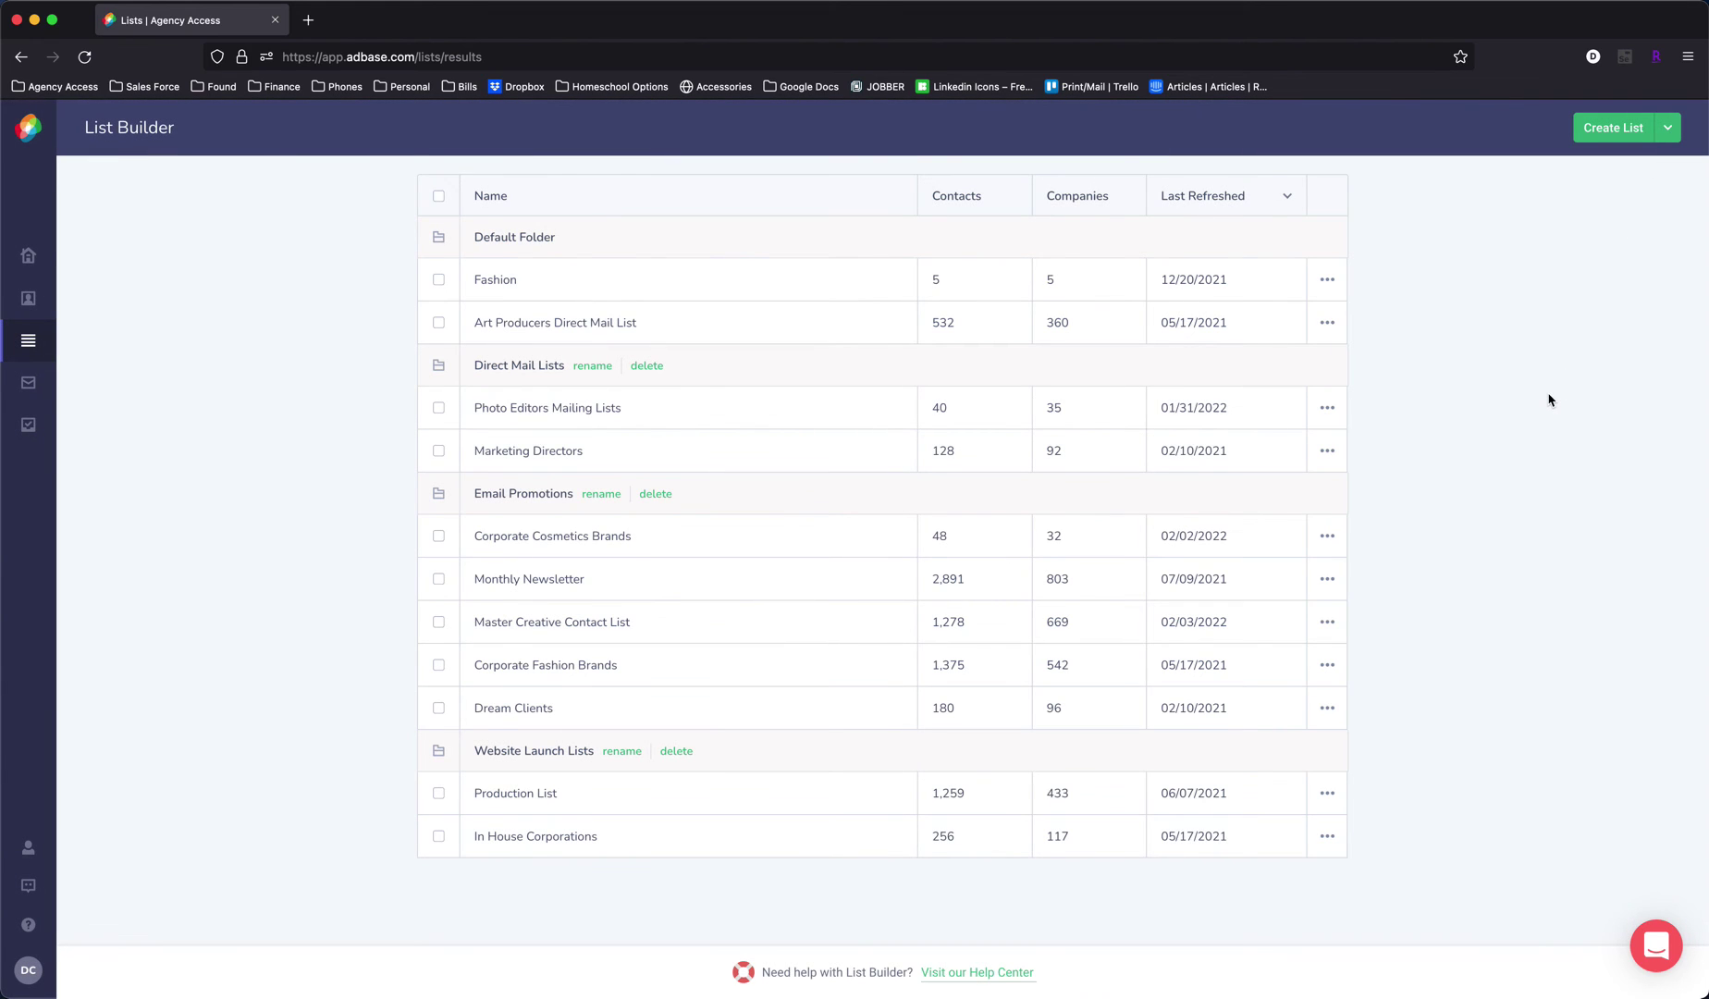